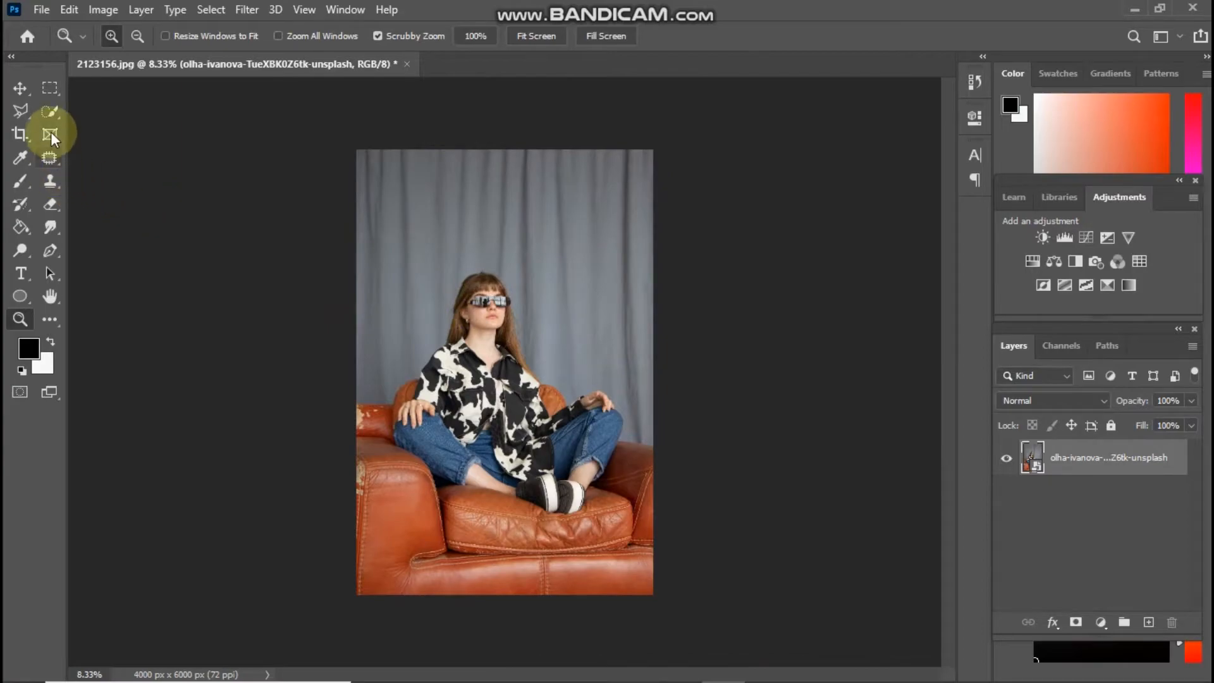
# Open the Select and Mask workspace for the photo of the woman on the sofa.
pyautogui.click(48, 112)
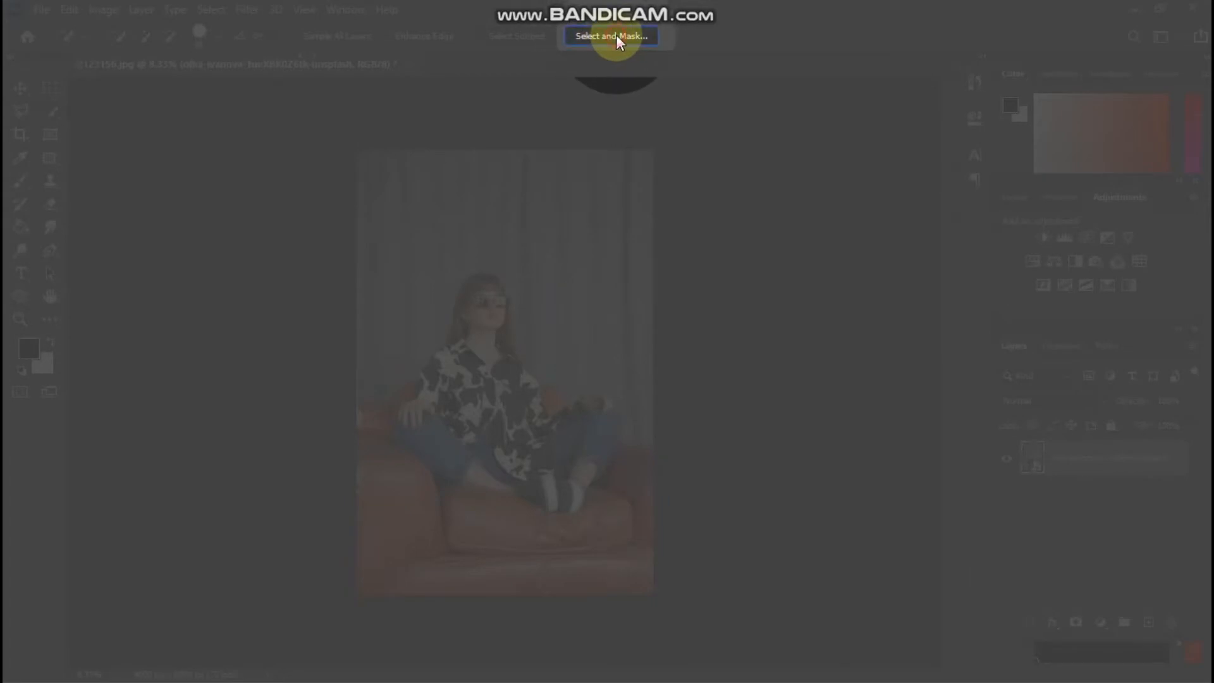
pyautogui.press('F1')
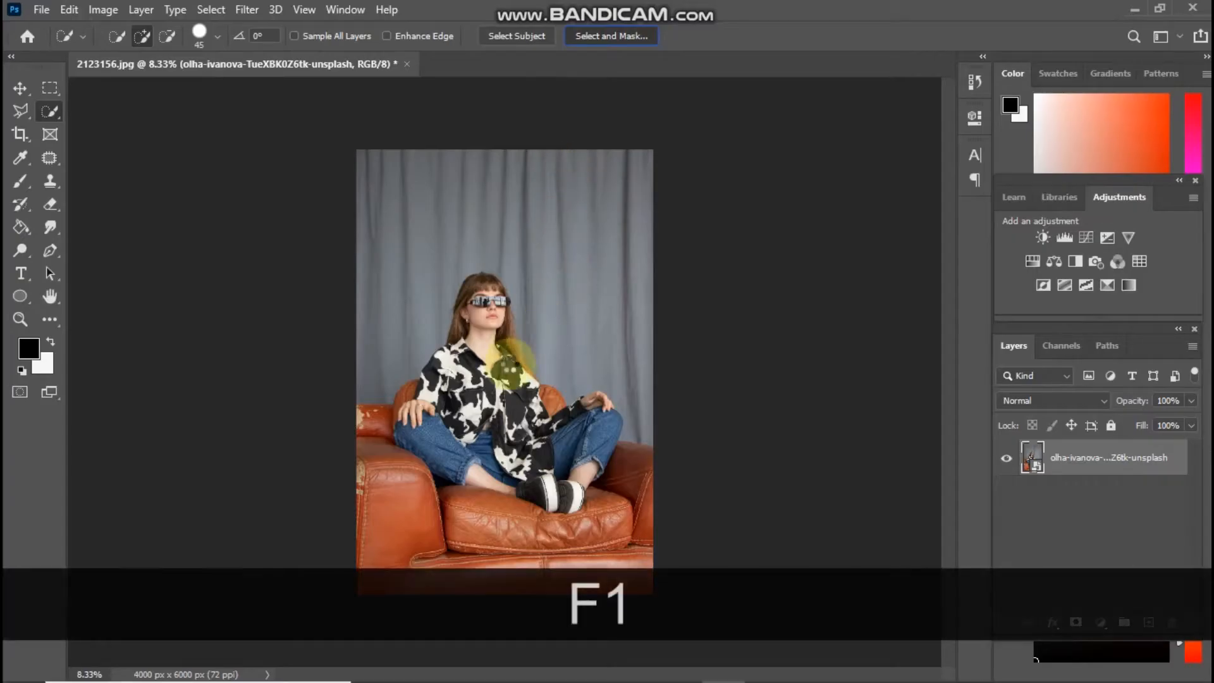
pyautogui.hotkey('ctrl', 'alt', 'r')
pyautogui.press('z')
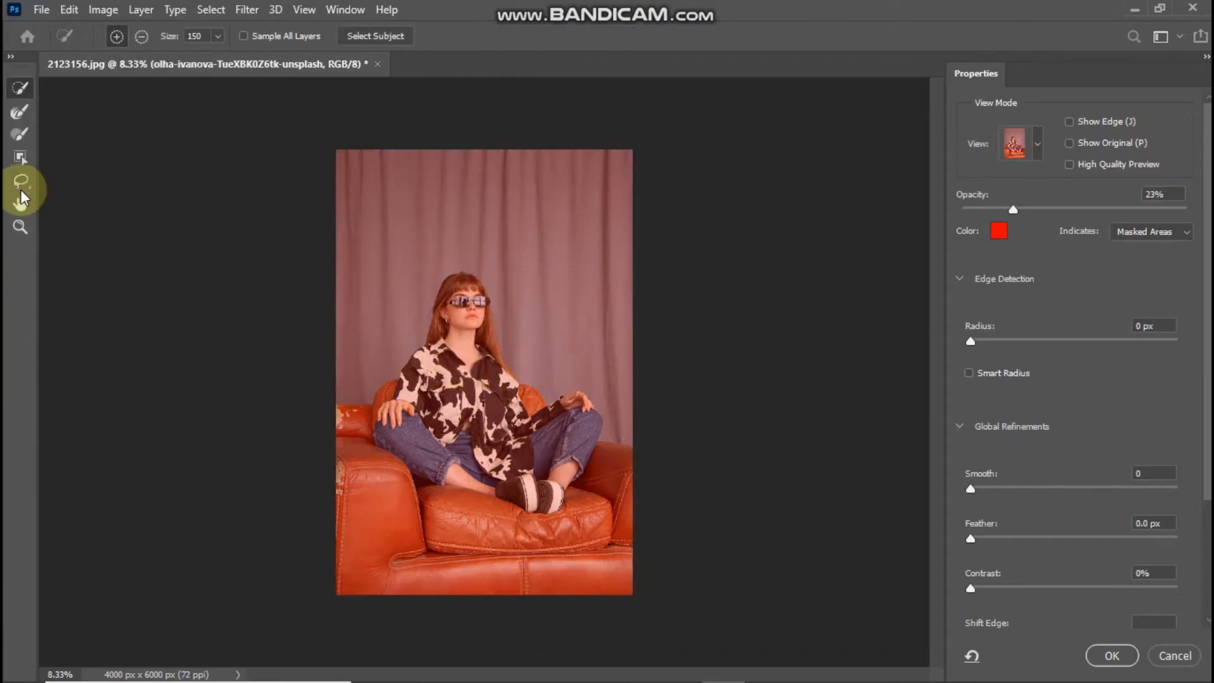
# Add the woman's face, neck, sunglasses and the main part of her hair to the selection with the Quick Selection tool.
pyautogui.click(19, 225)
pyautogui.click(461, 306)
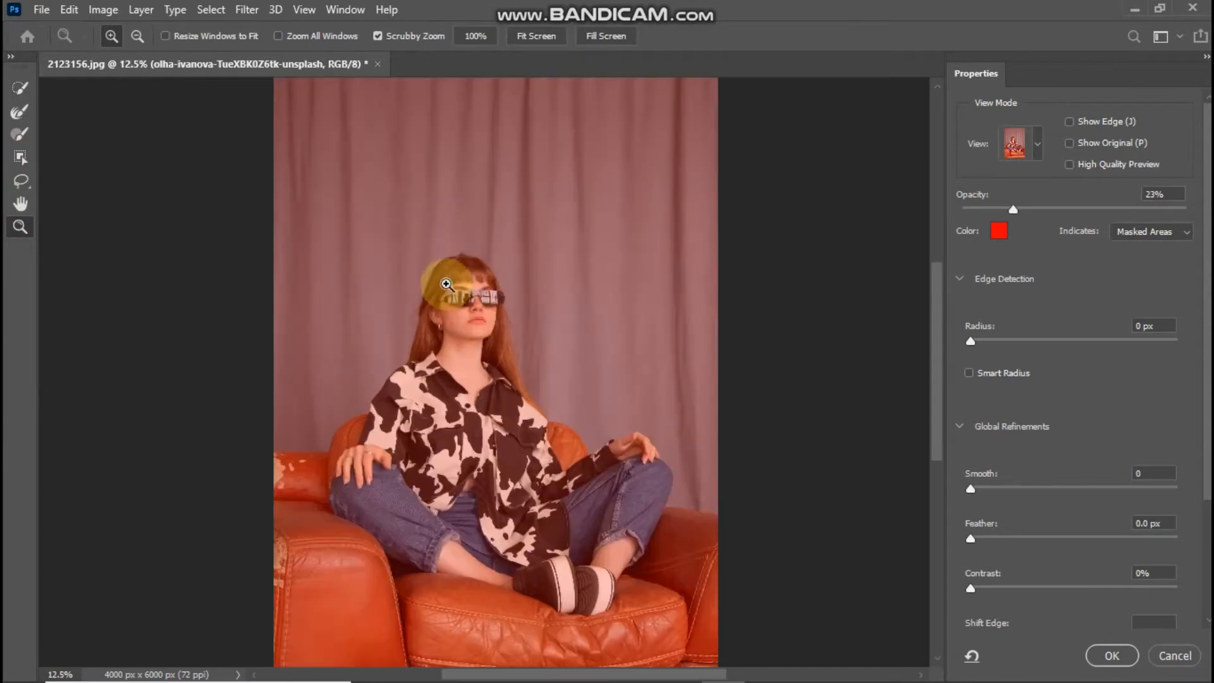
pyautogui.moveTo(448, 280); pyautogui.dragTo(542, 466)
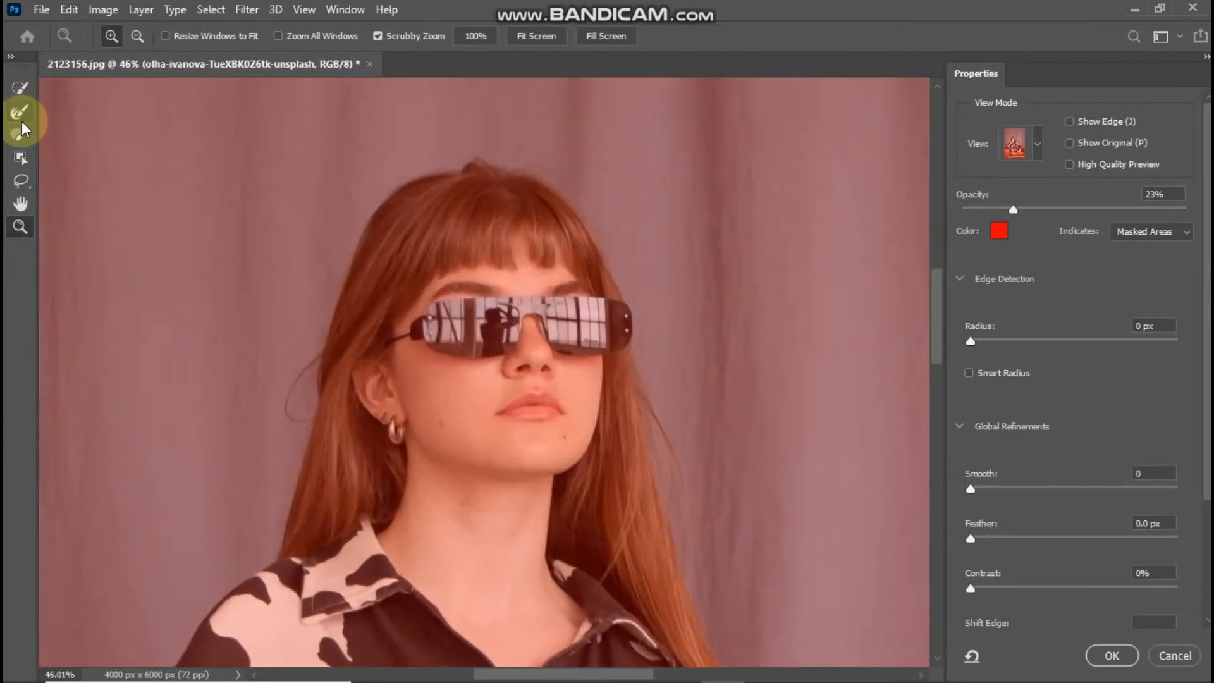
pyautogui.click(20, 87)
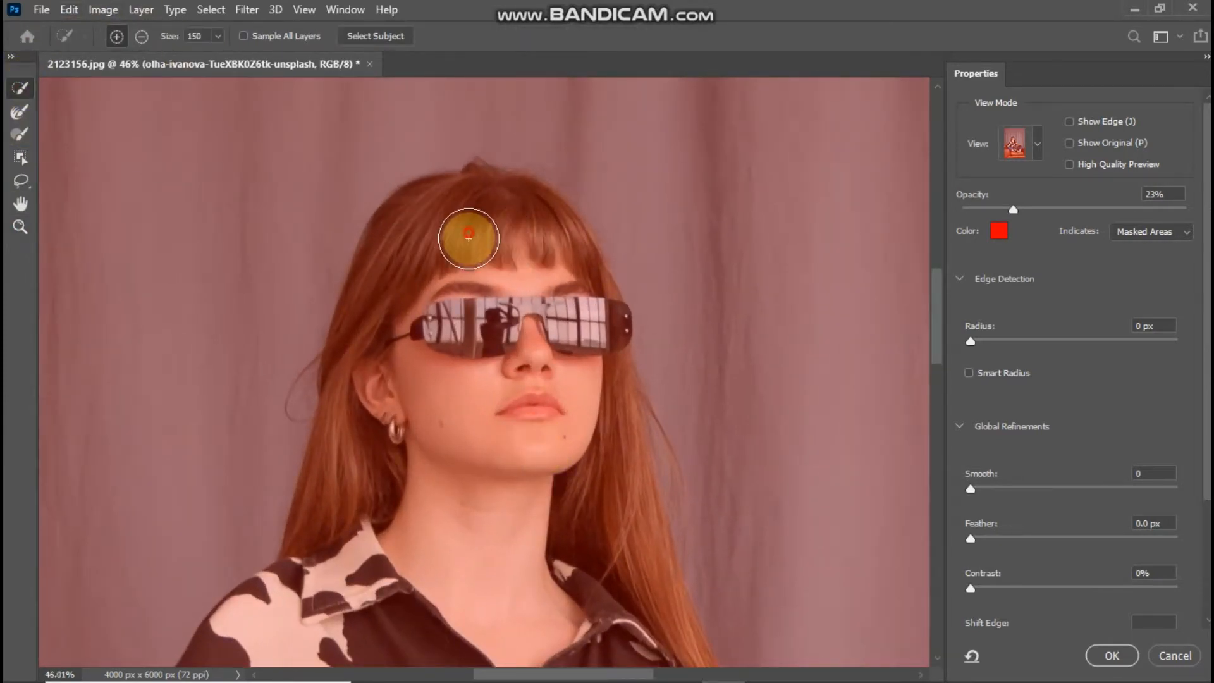
pyautogui.moveTo(483, 398); pyautogui.dragTo(475, 450)
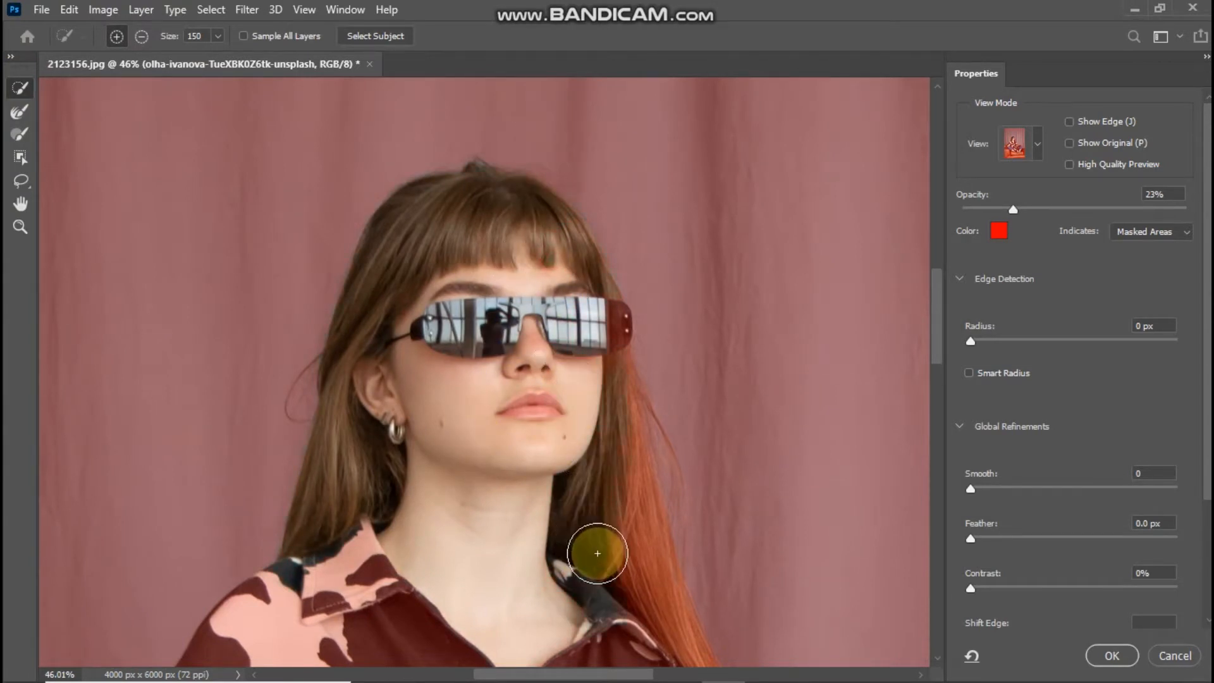
# Extend the quick selection over the shirt's shoulder and sleeve and the hand resting on the knee beside the worn armrest.
pyautogui.press('space')
pyautogui.moveTo(482, 547)
pyautogui.mouseDown()
pyautogui.moveTo(458, 233)
pyautogui.moveTo(434, 176)
pyautogui.moveTo(338, 575)
pyautogui.moveTo(374, 434)
pyautogui.moveTo(369, 363)
pyautogui.moveTo(260, 466)
pyautogui.moveTo(206, 388)
pyautogui.moveTo(379, 352)
pyautogui.mouseUp()
pyautogui.moveTo(421, 306)
pyautogui.mouseDown()
pyautogui.moveTo(383, 409)
pyautogui.moveTo(474, 377)
pyautogui.moveTo(308, 456)
pyautogui.moveTo(408, 287)
pyautogui.mouseUp()
pyautogui.press('space')
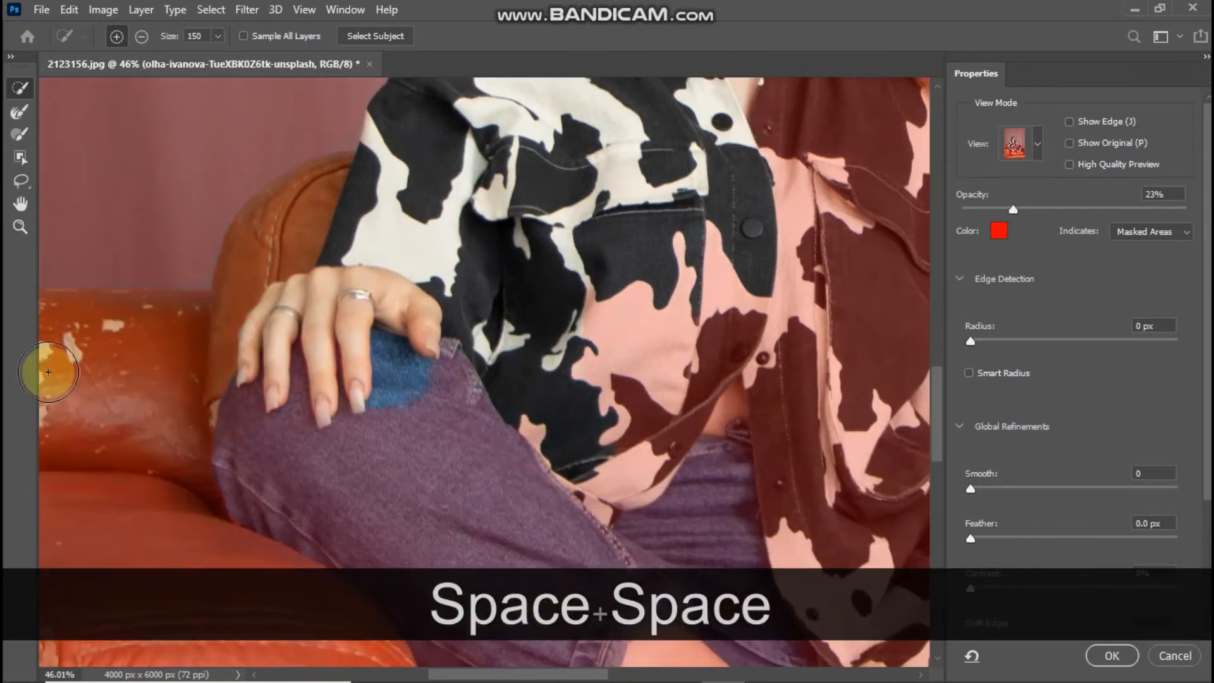
pyautogui.moveTo(244, 402); pyautogui.dragTo(339, 190)
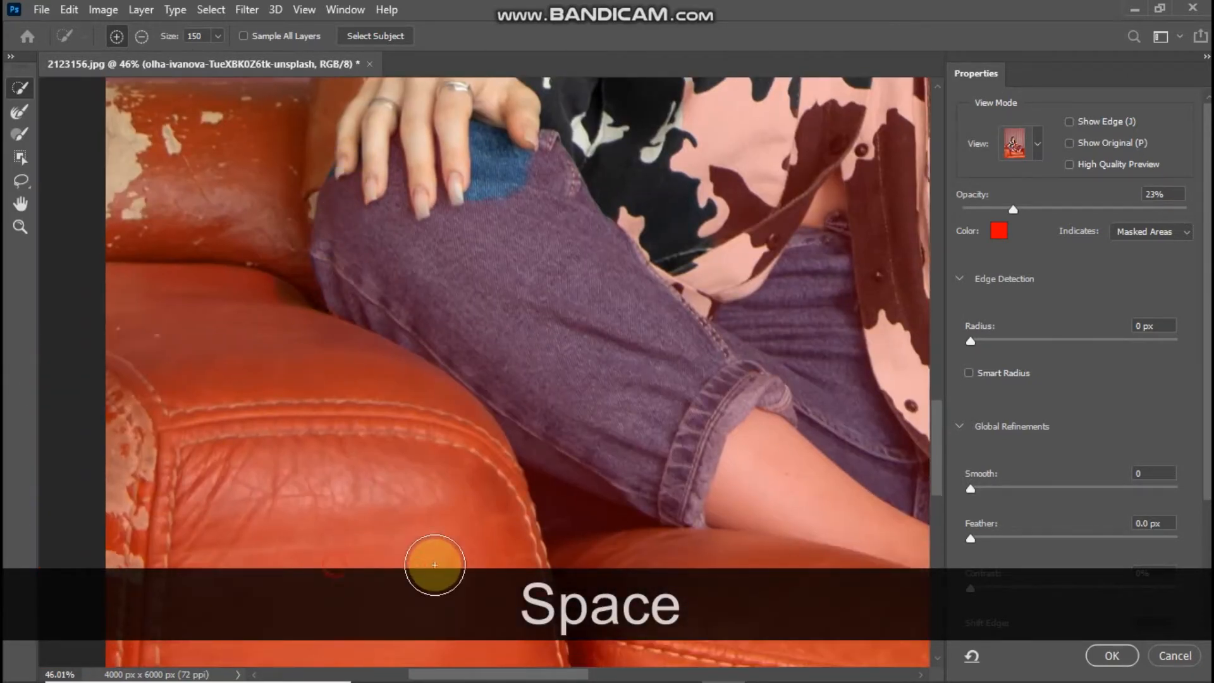
# Add the jeans leg beneath that hand and the front of the cow-print shirt to the selection.
pyautogui.moveTo(393, 255)
pyautogui.mouseDown()
pyautogui.moveTo(454, 474)
pyautogui.moveTo(162, 334)
pyautogui.moveTo(371, 352)
pyautogui.moveTo(607, 403)
pyautogui.moveTo(570, 322)
pyautogui.moveTo(426, 447)
pyautogui.moveTo(443, 485)
pyautogui.mouseUp()
pyautogui.moveTo(477, 203)
pyautogui.mouseDown()
pyautogui.moveTo(573, 401)
pyautogui.moveTo(686, 412)
pyautogui.moveTo(695, 446)
pyautogui.mouseUp()
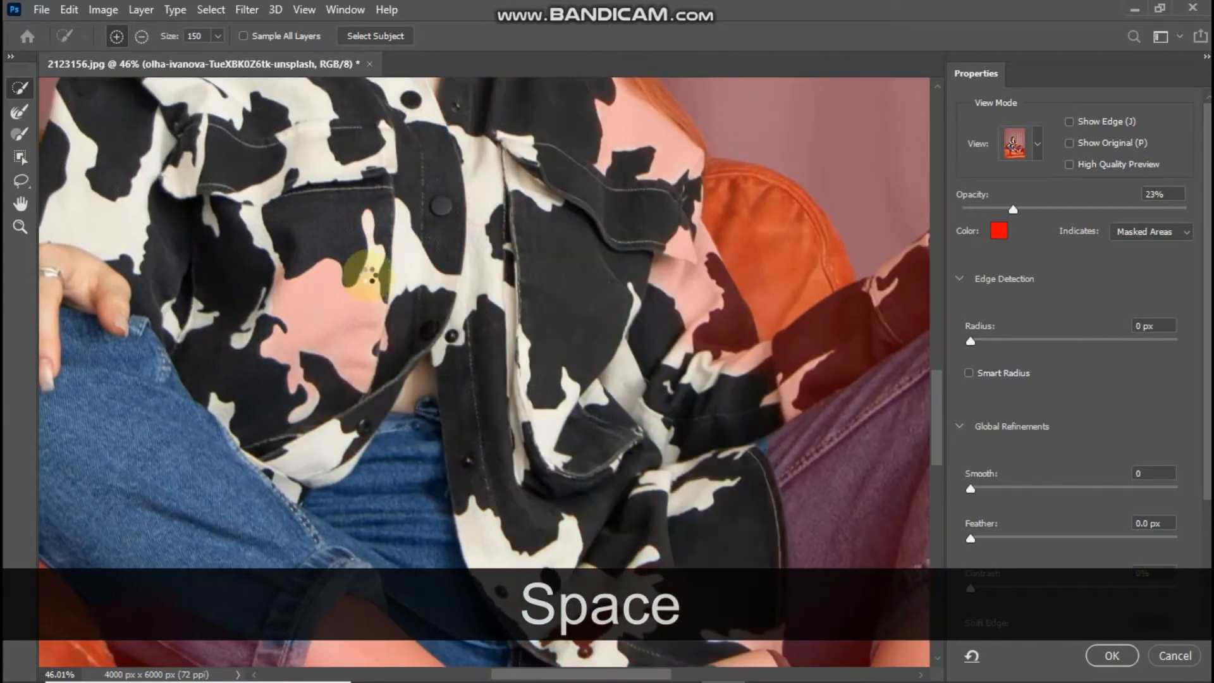
pyautogui.moveTo(428, 306); pyautogui.dragTo(301, 358)
pyautogui.moveTo(403, 205)
pyautogui.mouseDown()
pyautogui.moveTo(436, 192)
pyautogui.moveTo(562, 252)
pyautogui.mouseUp()
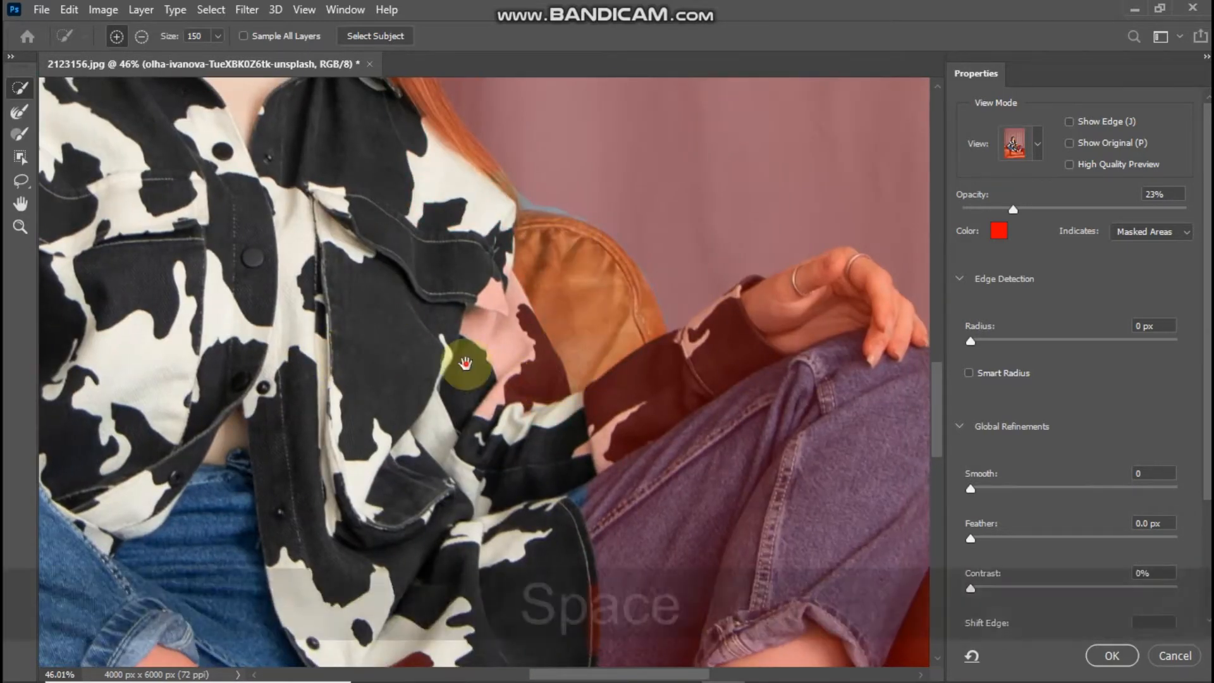
# Add the other sleeve, the raised hand and the second jeans leg to the selection.
pyautogui.moveTo(466, 360)
pyautogui.mouseDown()
pyautogui.moveTo(474, 292)
pyautogui.moveTo(565, 354)
pyautogui.moveTo(709, 424)
pyautogui.mouseUp()
pyautogui.moveTo(650, 454); pyautogui.dragTo(401, 365)
pyautogui.moveTo(517, 422); pyautogui.dragTo(582, 468)
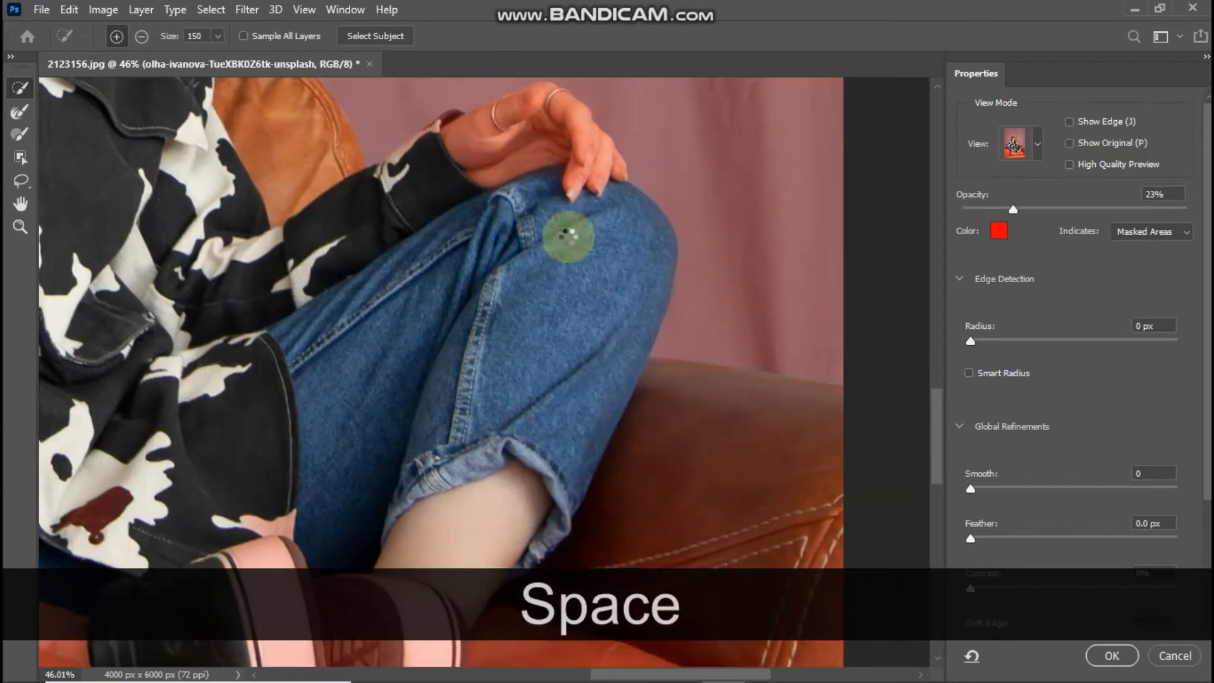
pyautogui.moveTo(566, 236); pyautogui.dragTo(523, 266)
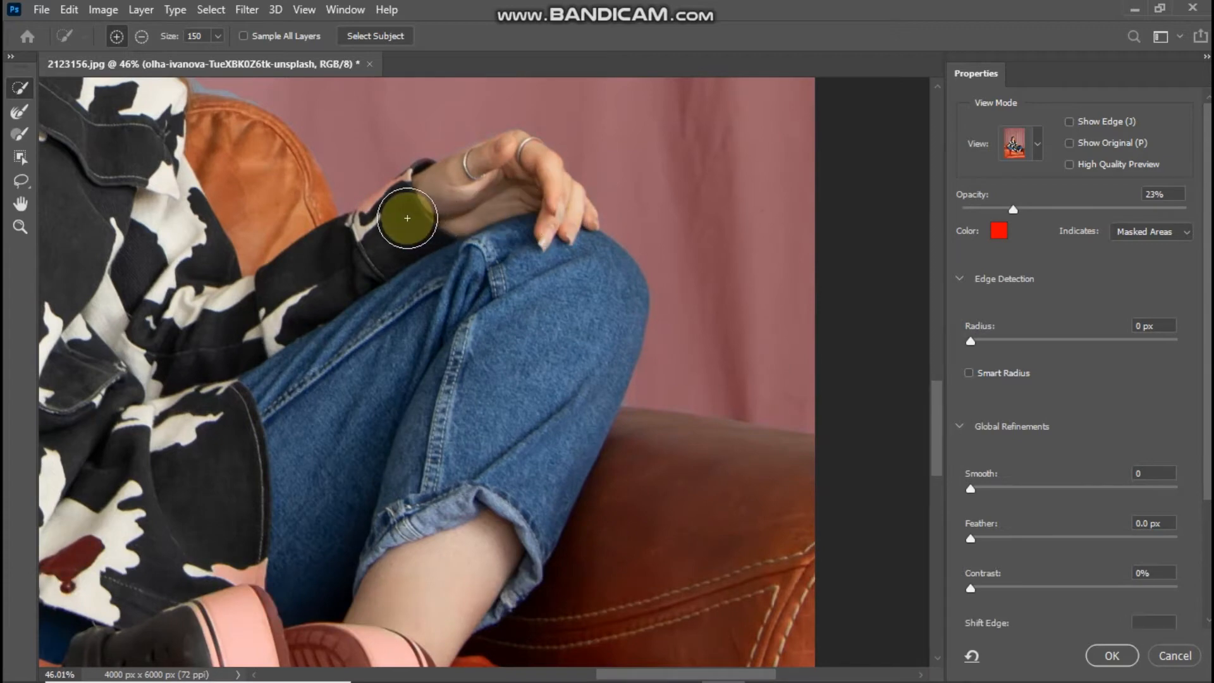
pyautogui.moveTo(282, 230)
pyautogui.mouseDown()
pyautogui.moveTo(313, 182)
pyautogui.moveTo(282, 382)
pyautogui.moveTo(361, 190)
pyautogui.moveTo(347, 367)
pyautogui.moveTo(544, 442)
pyautogui.moveTo(715, 465)
pyautogui.moveTo(803, 454)
pyautogui.moveTo(544, 459)
pyautogui.mouseUp()
# Add the shoes, the leather seat cushion, the sofa base and the armrest to the selection.
pyautogui.moveTo(605, 293); pyautogui.dragTo(290, 263)
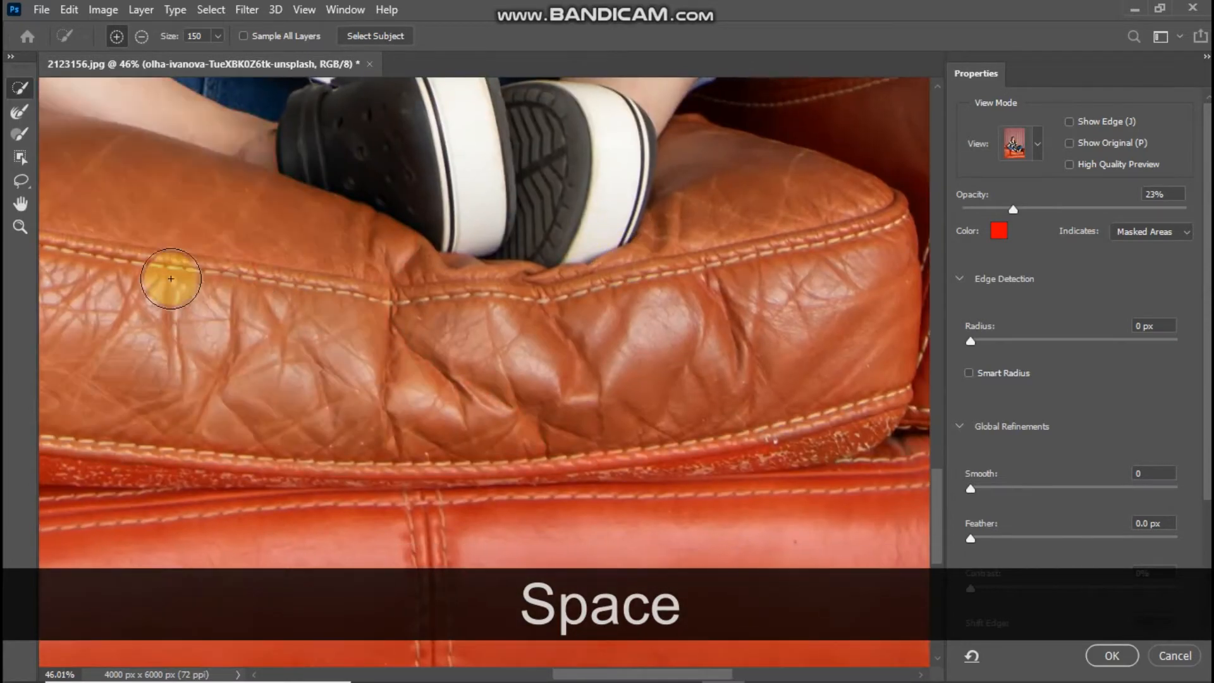
pyautogui.moveTo(333, 344); pyautogui.dragTo(323, 290)
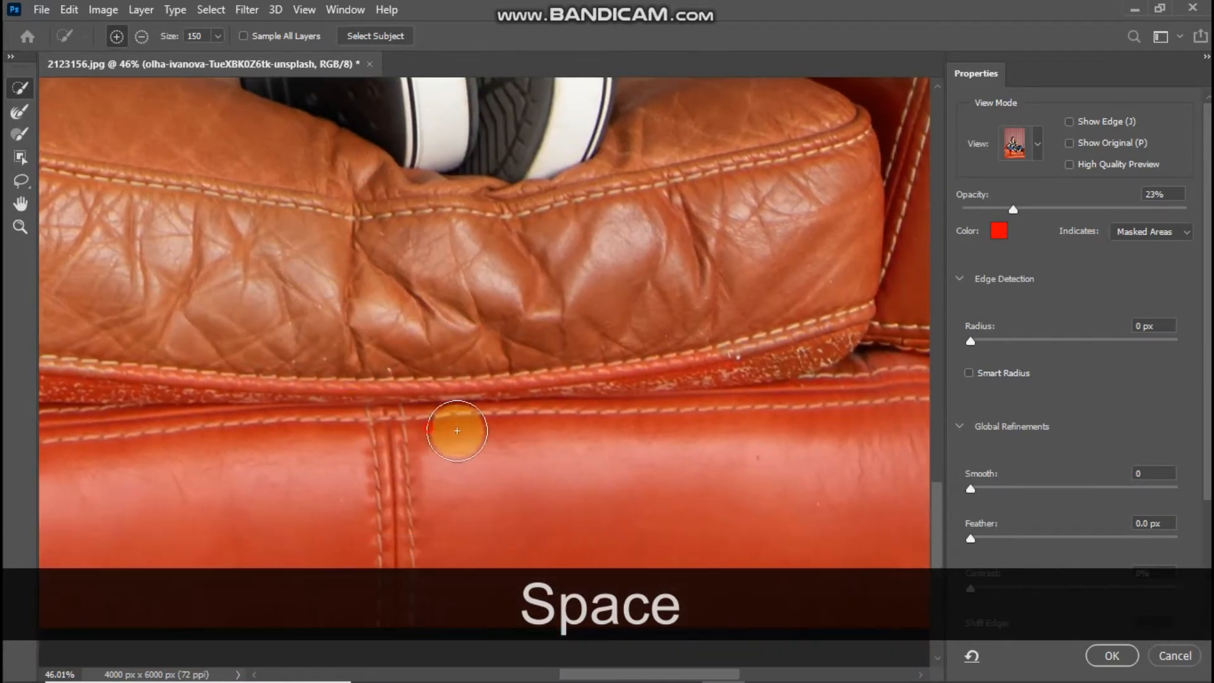
pyautogui.moveTo(456, 428); pyautogui.dragTo(753, 466)
pyautogui.moveTo(432, 459); pyautogui.dragTo(680, 442)
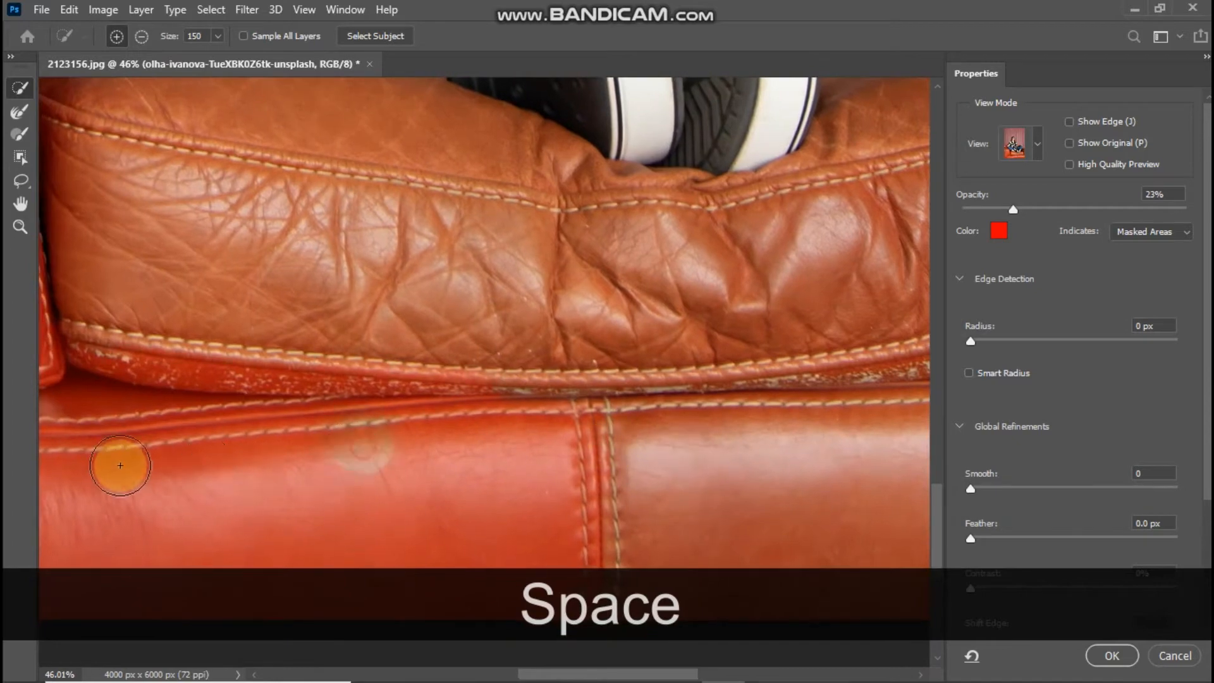
pyautogui.moveTo(249, 344); pyautogui.dragTo(622, 359)
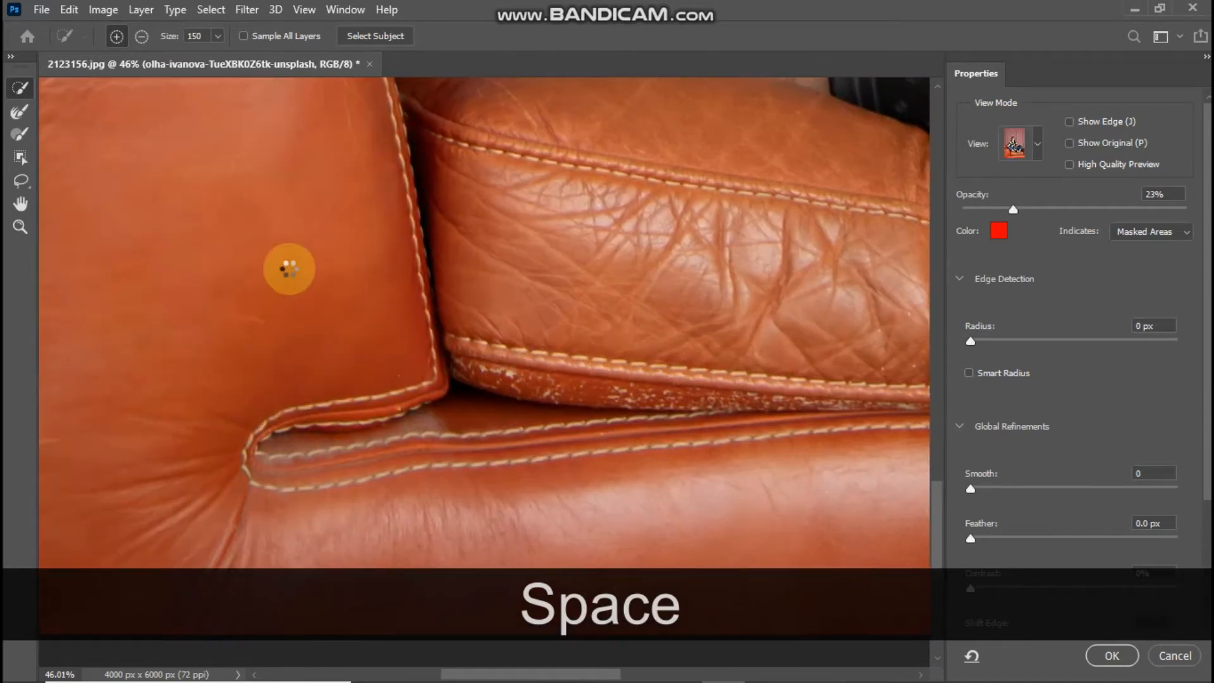
pyautogui.moveTo(284, 268); pyautogui.dragTo(397, 541)
# Add the long hair falling over the shoulder and the missed end of the sunglasses to the selection.
pyautogui.moveTo(312, 290); pyautogui.dragTo(312, 521)
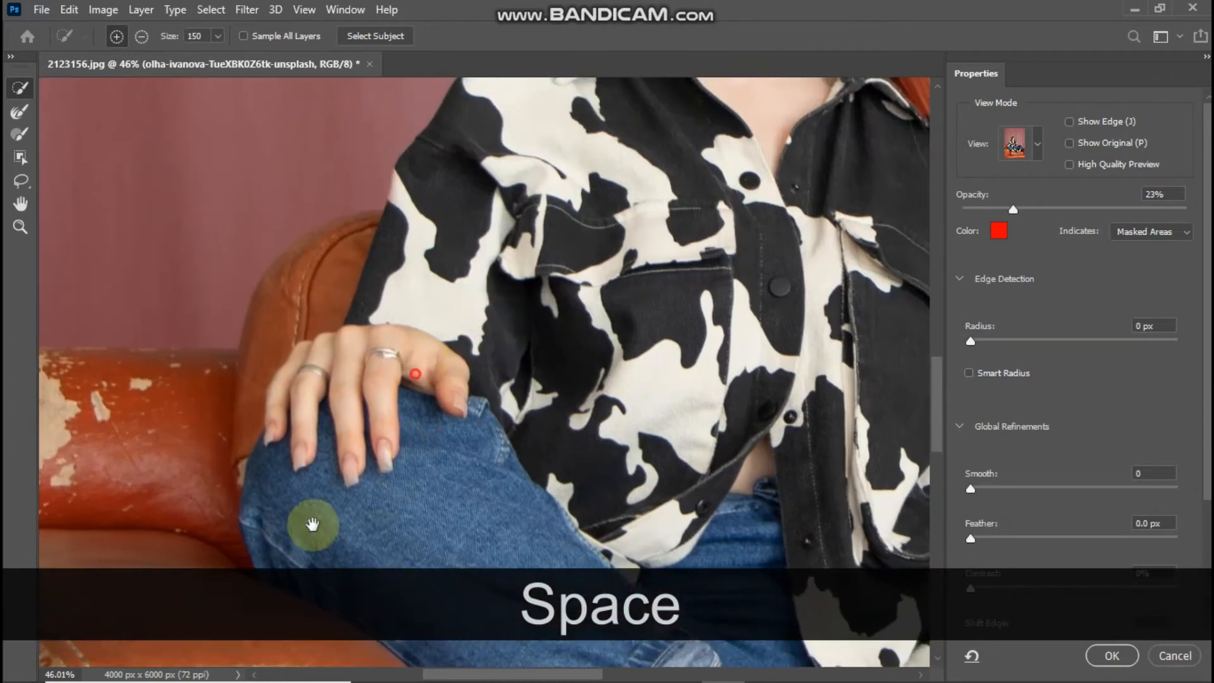
pyautogui.moveTo(487, 127); pyautogui.dragTo(392, 380)
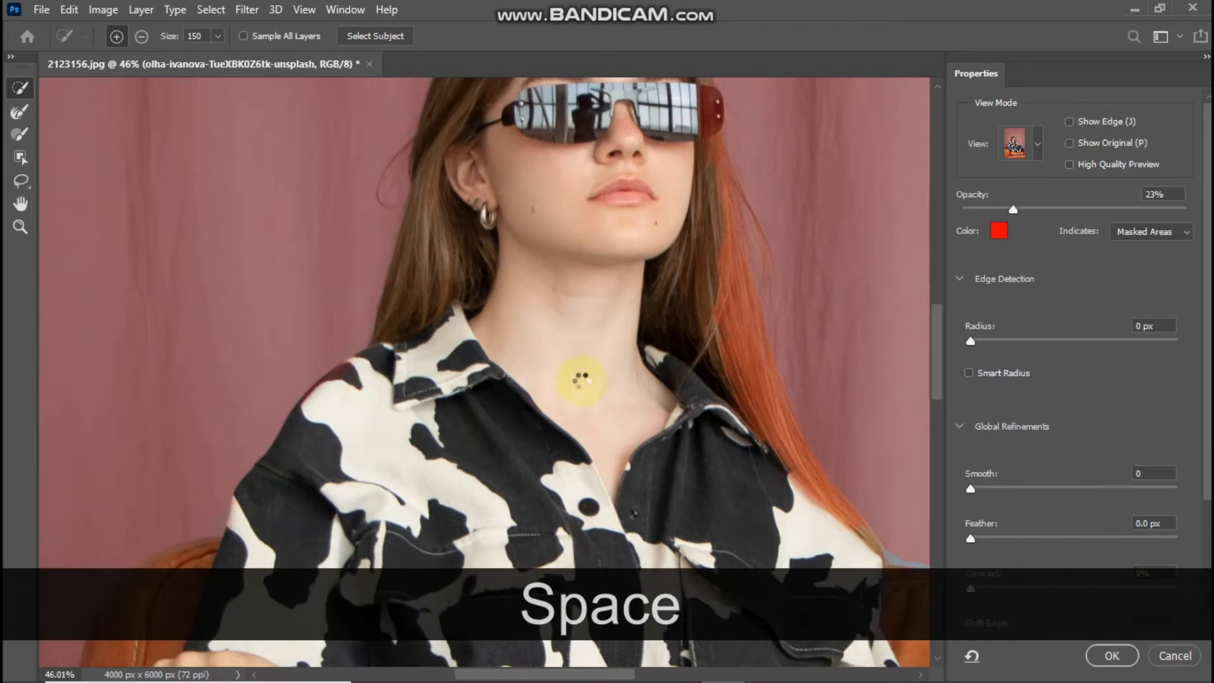
pyautogui.moveTo(713, 345)
pyautogui.mouseDown()
pyautogui.moveTo(773, 444)
pyautogui.moveTo(849, 526)
pyautogui.mouseUp()
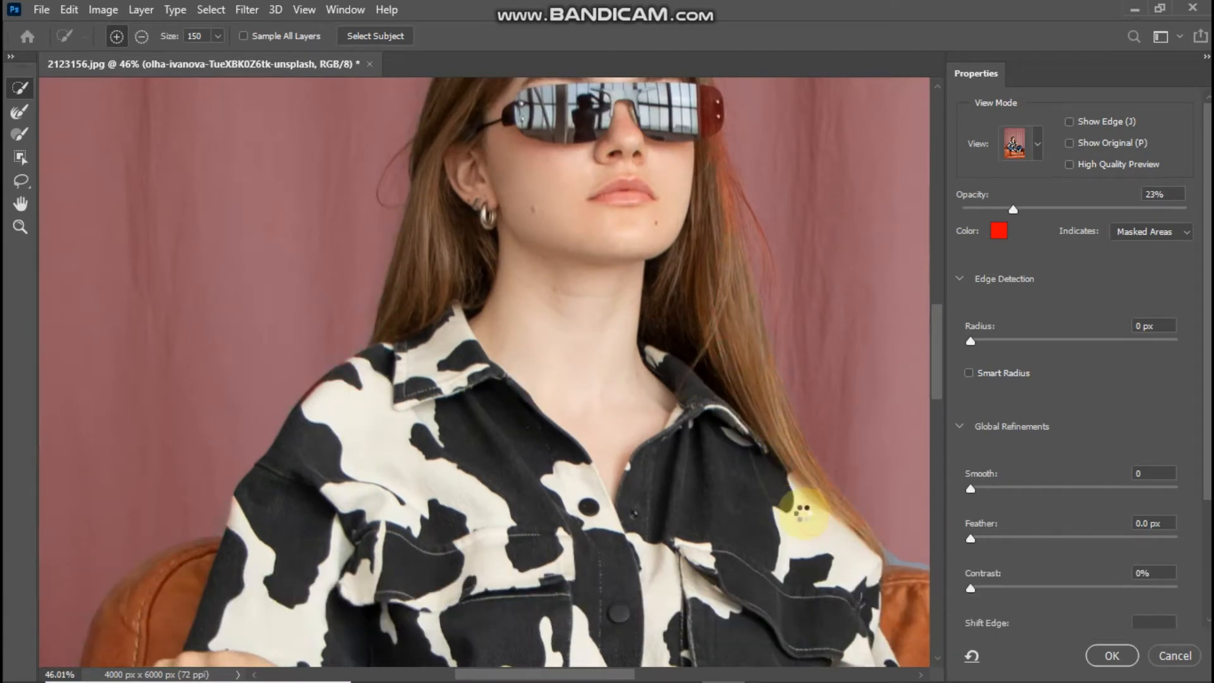
pyautogui.moveTo(708, 253); pyautogui.dragTo(702, 177)
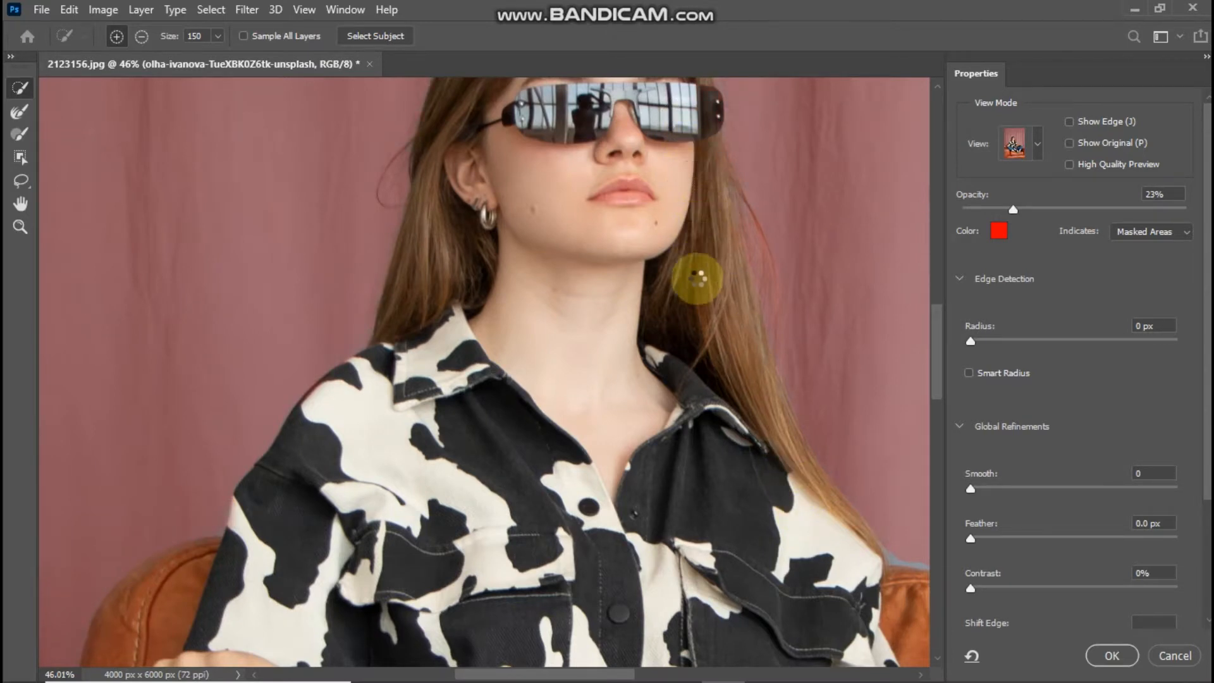
# Subtract the sliver of curtain between the shoulder and the sofa back from the selection.
pyautogui.press('space')
pyautogui.moveTo(674, 286); pyautogui.dragTo(555, 25)
pyautogui.moveTo(600, 298); pyautogui.dragTo(510, 284)
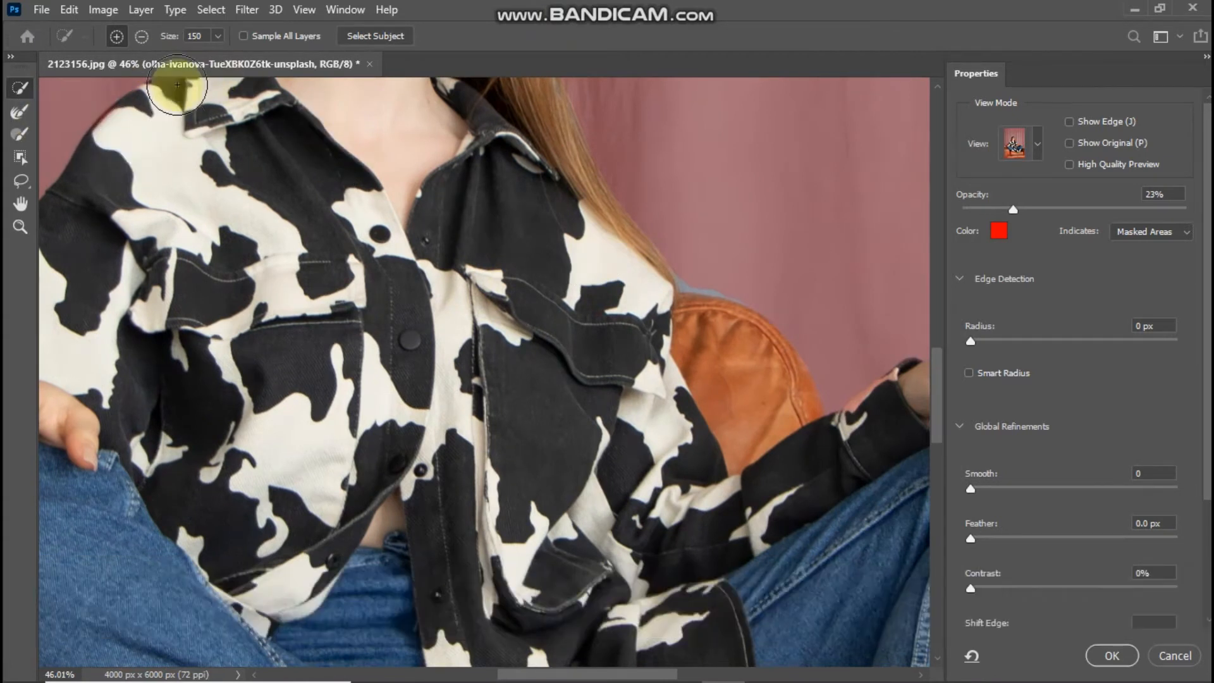
pyautogui.click(141, 37)
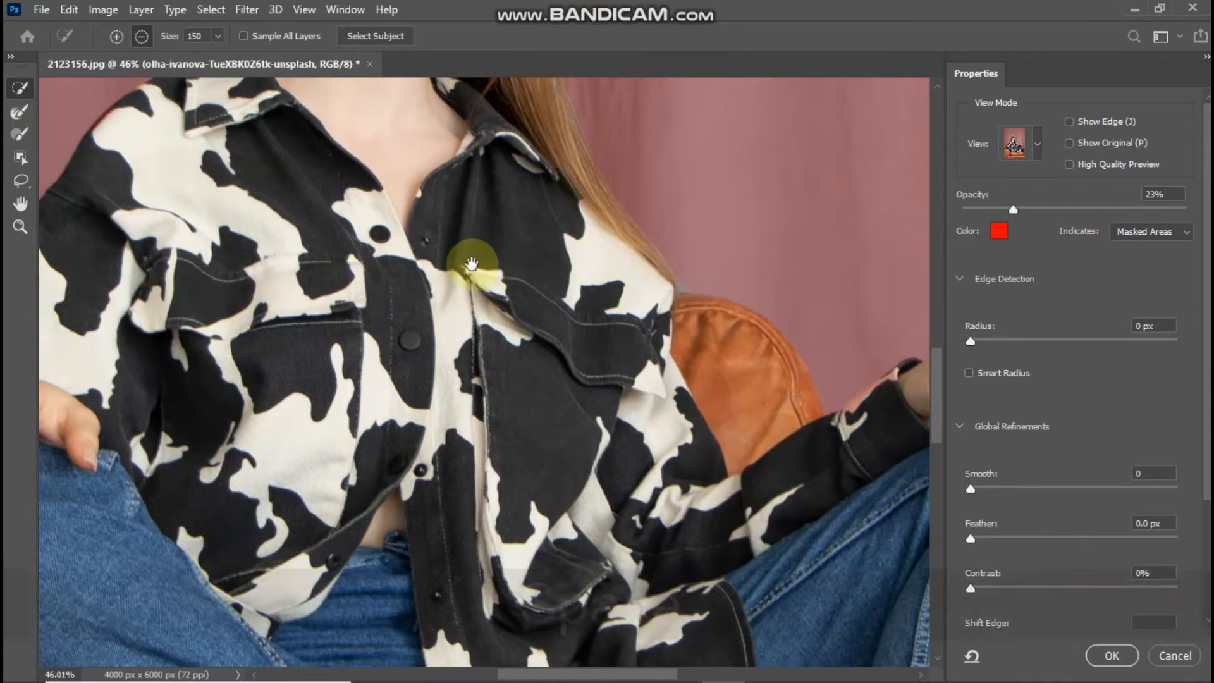
# Refine the hair outline from the crown down to the shoulder with the Refine Edge Brush.
pyautogui.press('space')
pyautogui.moveTo(471, 263); pyautogui.dragTo(442, 415)
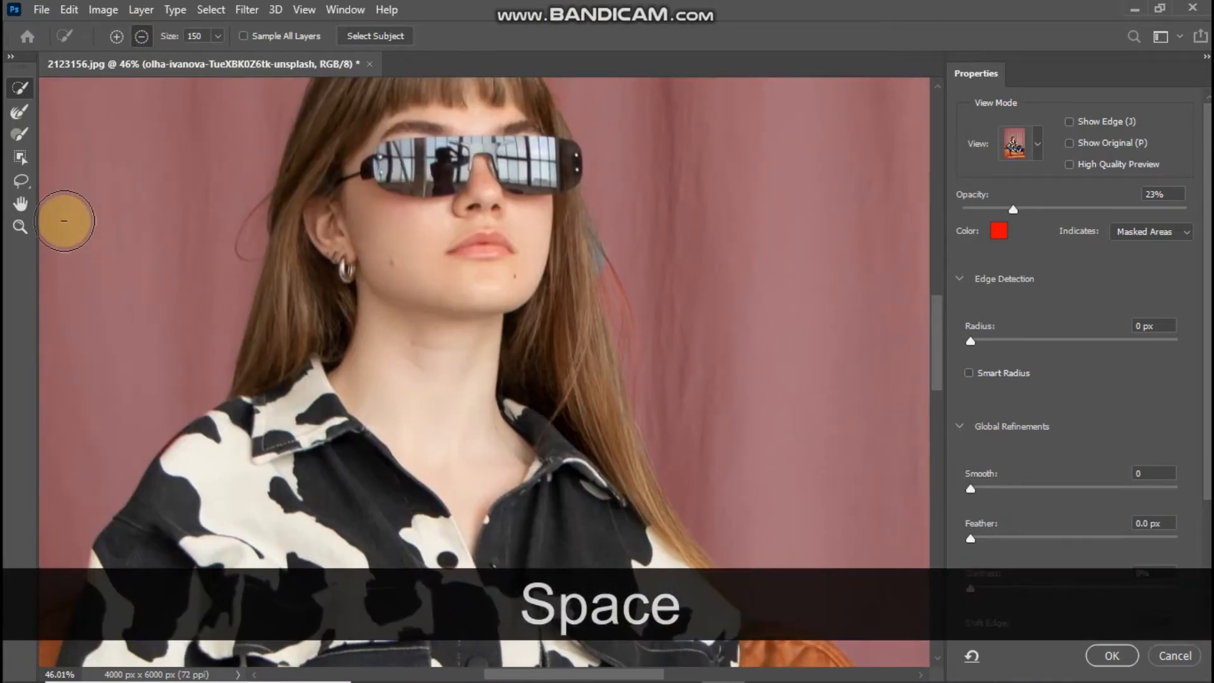
pyautogui.click(20, 117)
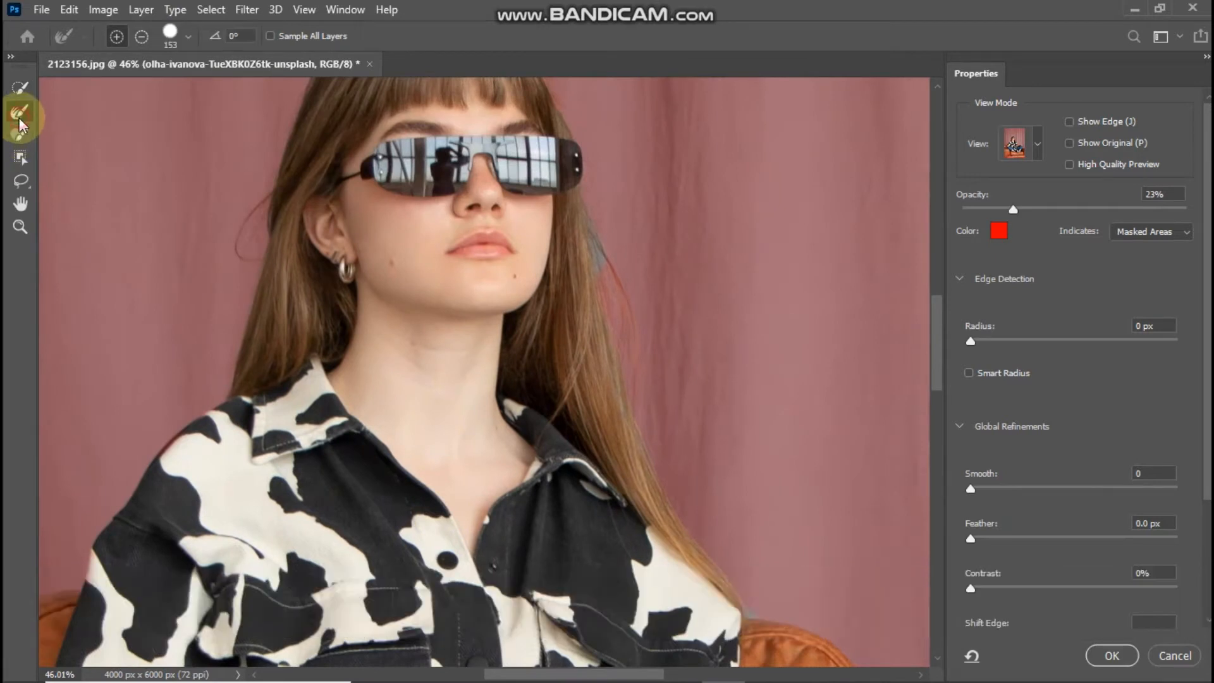
pyautogui.press('space')
pyautogui.moveTo(311, 217); pyautogui.dragTo(315, 271)
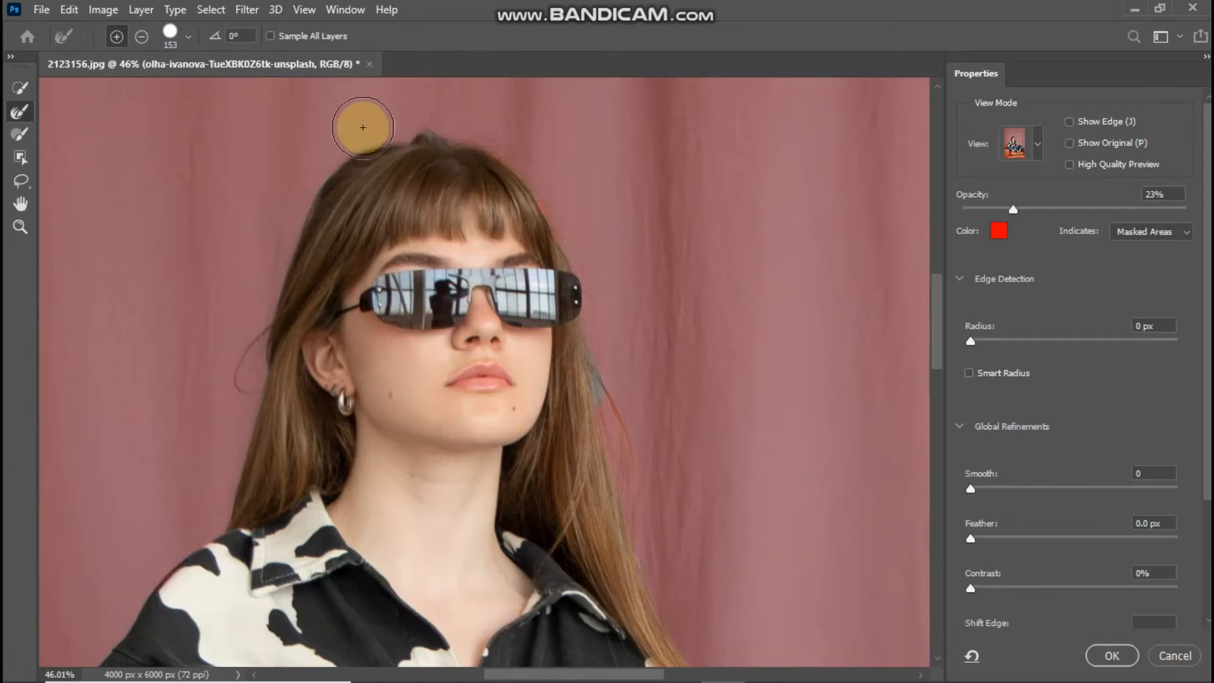
pyautogui.moveTo(363, 125)
pyautogui.mouseDown()
pyautogui.moveTo(454, 119)
pyautogui.moveTo(512, 151)
pyautogui.moveTo(521, 195)
pyautogui.moveTo(557, 227)
pyautogui.moveTo(610, 241)
pyautogui.moveTo(524, 217)
pyautogui.moveTo(521, 266)
pyautogui.moveTo(601, 338)
pyautogui.moveTo(607, 473)
pyautogui.moveTo(646, 575)
pyautogui.moveTo(653, 540)
pyautogui.mouseUp()
pyautogui.press('space')
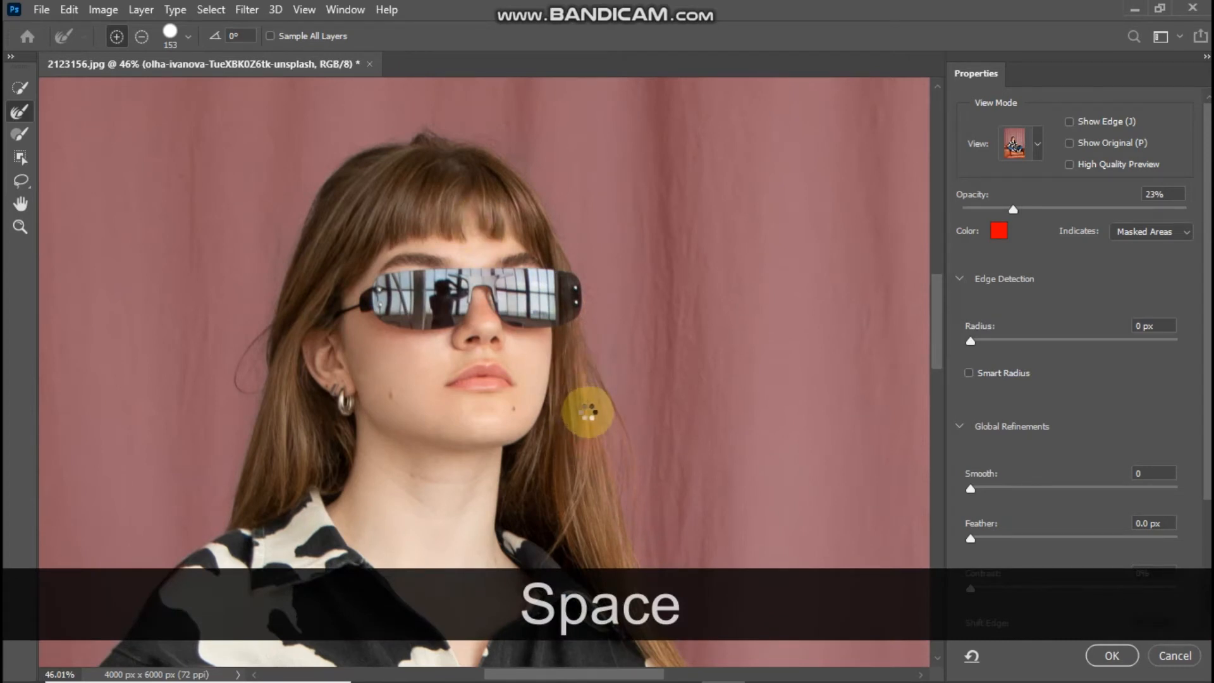
# Add the missed edge of the sleeve cuff near the raised hand with Quick Selection and apply the refined selection.
pyautogui.press('space')
pyautogui.moveTo(590, 415); pyautogui.dragTo(499, 114)
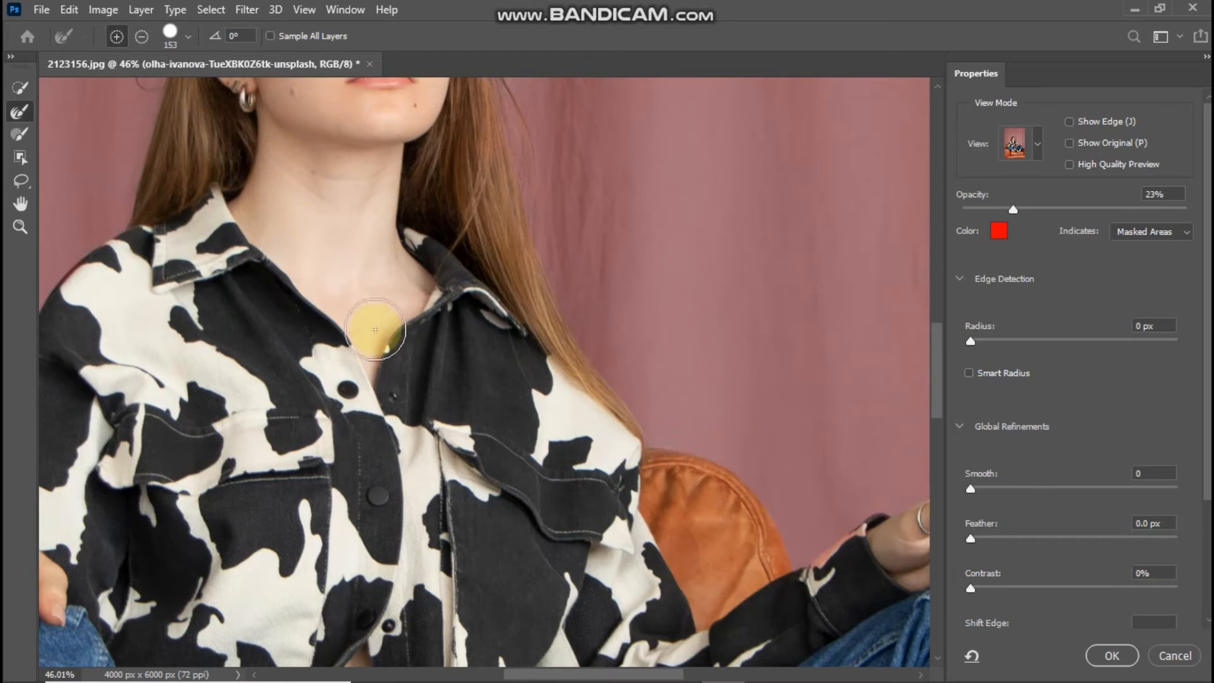
pyautogui.click(26, 92)
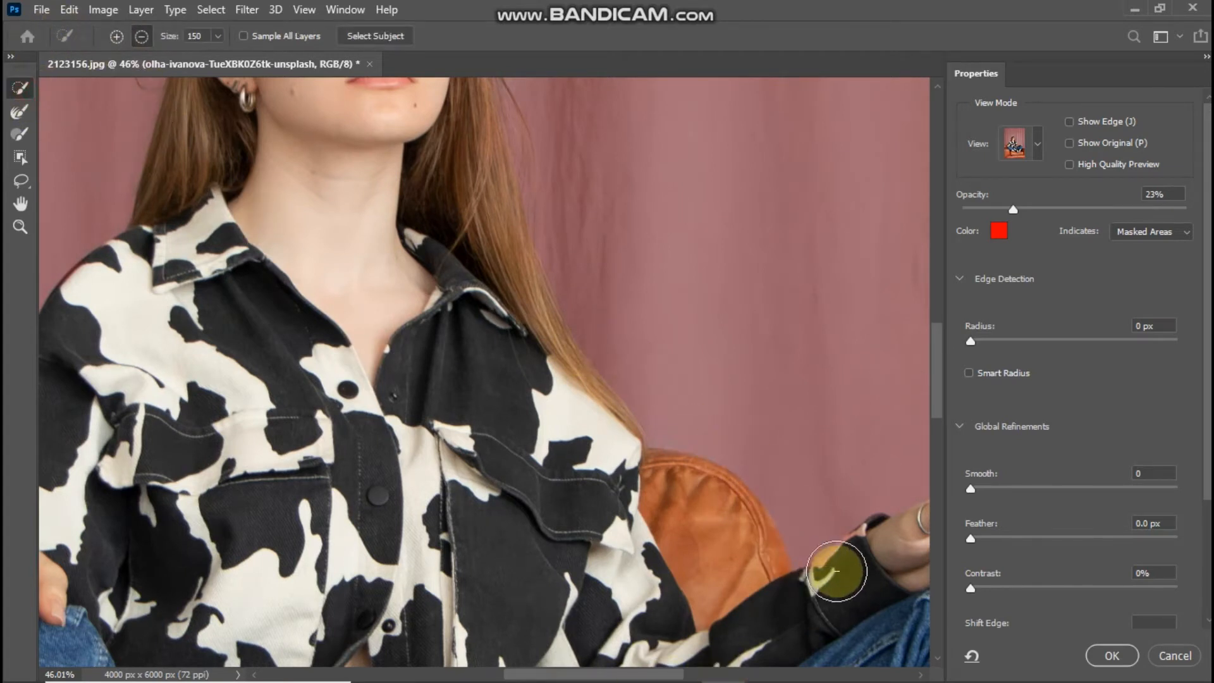
pyautogui.hotkey('ctrl', 'z')
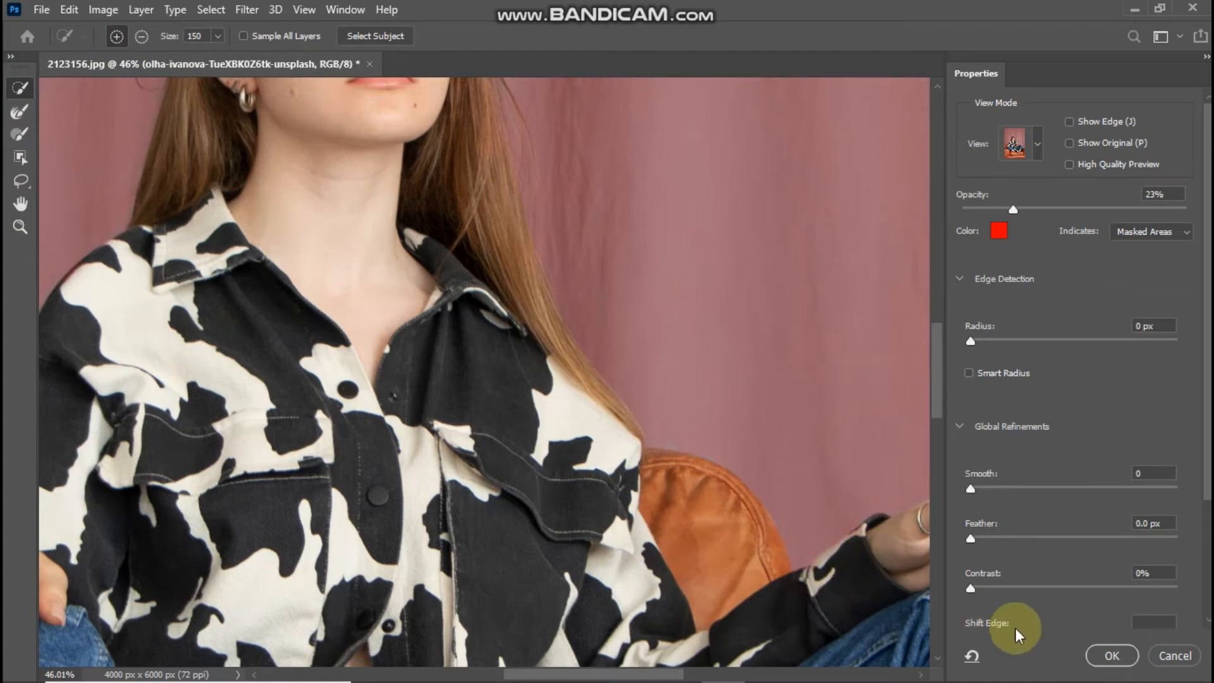
pyautogui.press('Return')
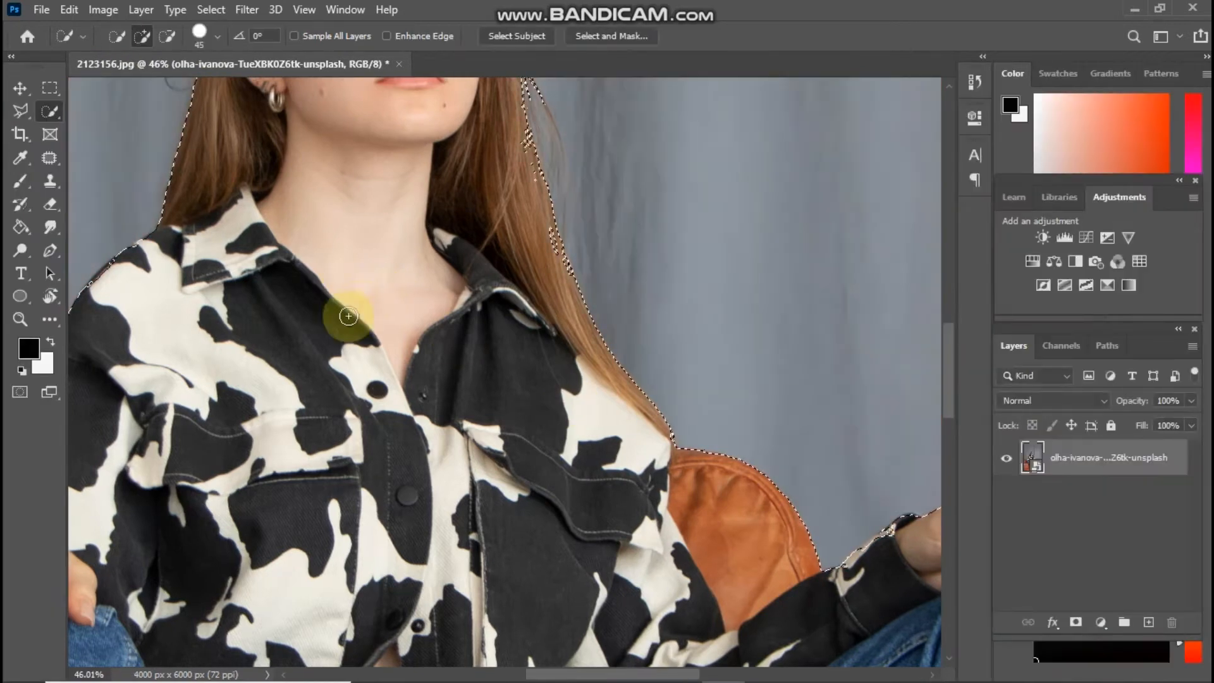
# Copy the selected woman and sofa to a new layer.
pyautogui.click(19, 319)
pyautogui.moveTo(514, 365); pyautogui.dragTo(406, 360)
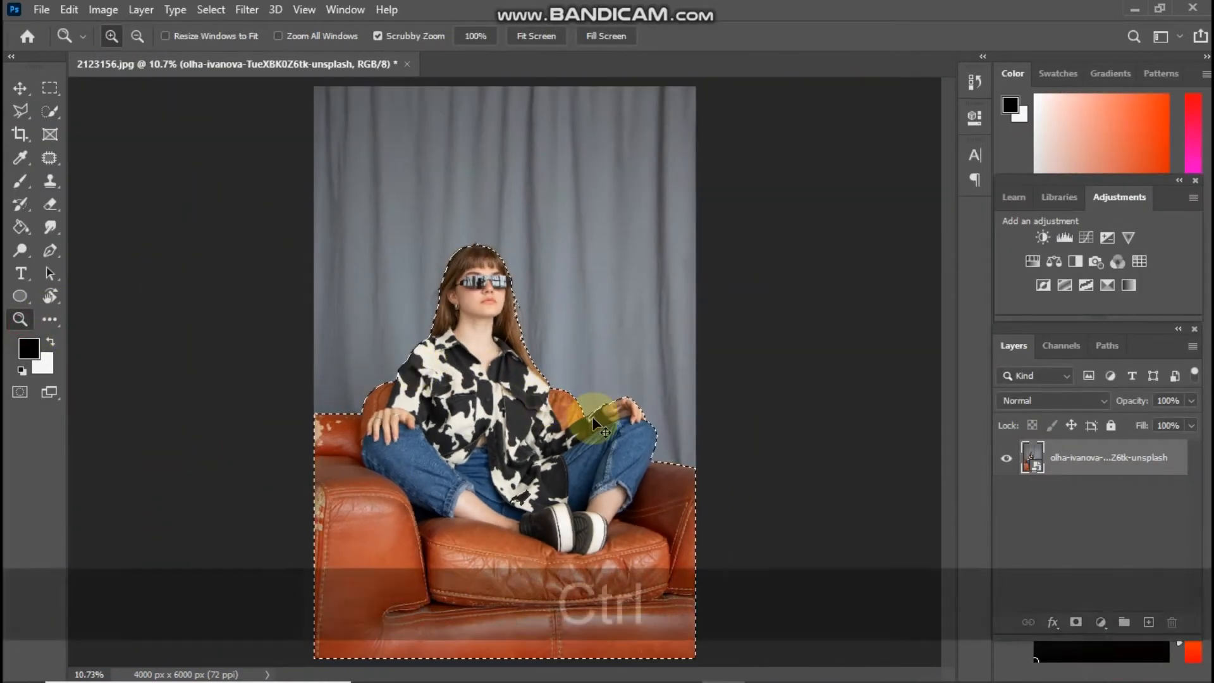
pyautogui.hotkey('ctrl', 'j')
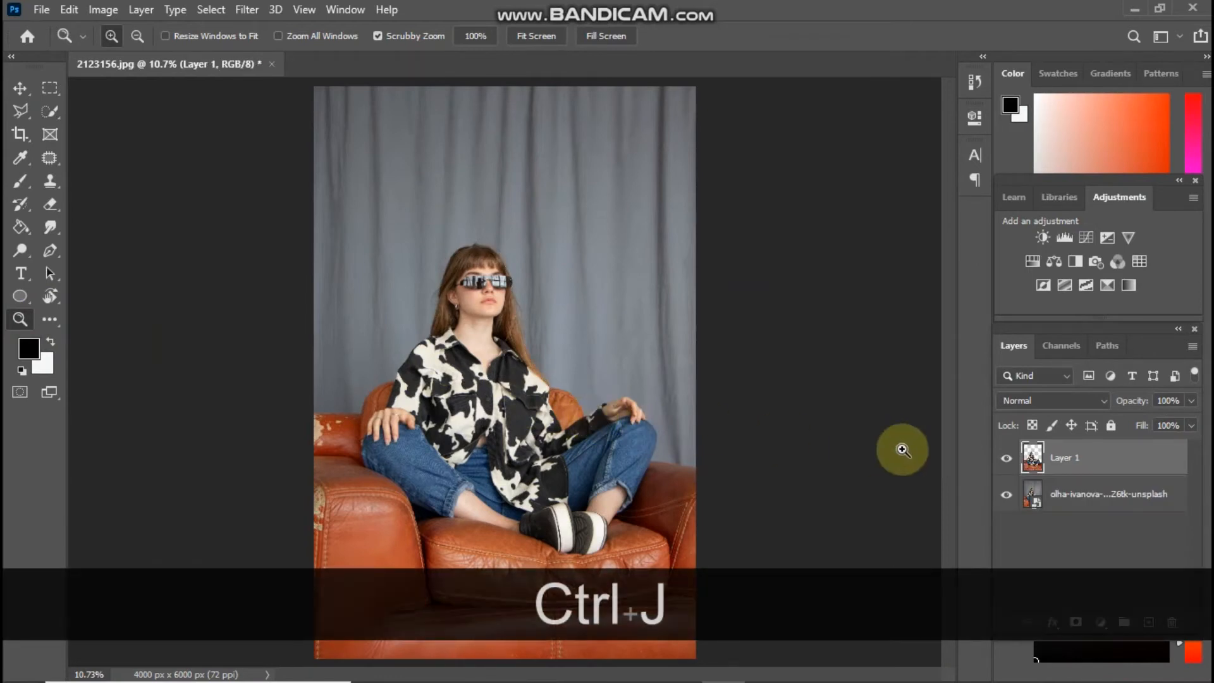
# Load the outline of Layer 1 as a selection and make Layer 1 the active layer.
pyautogui.keyDown('ctrl'); pyautogui.click(1032, 463); pyautogui.keyUp('ctrl')
pyautogui.click(1031, 493)
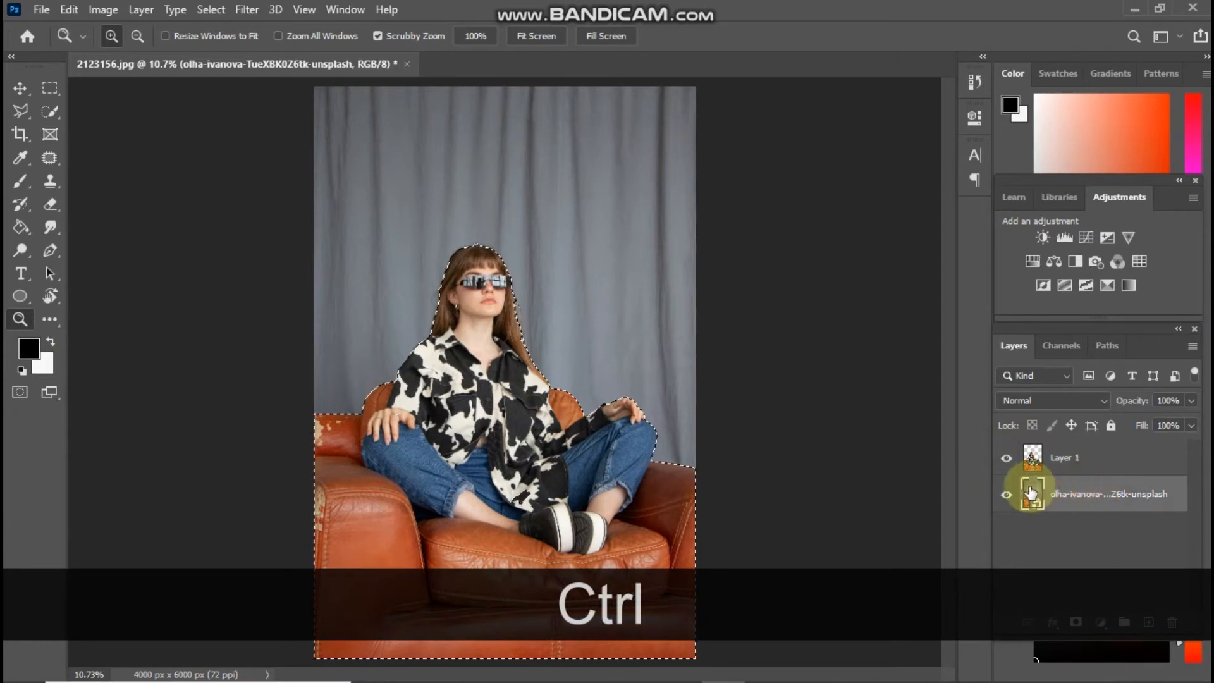
pyautogui.click(1034, 464)
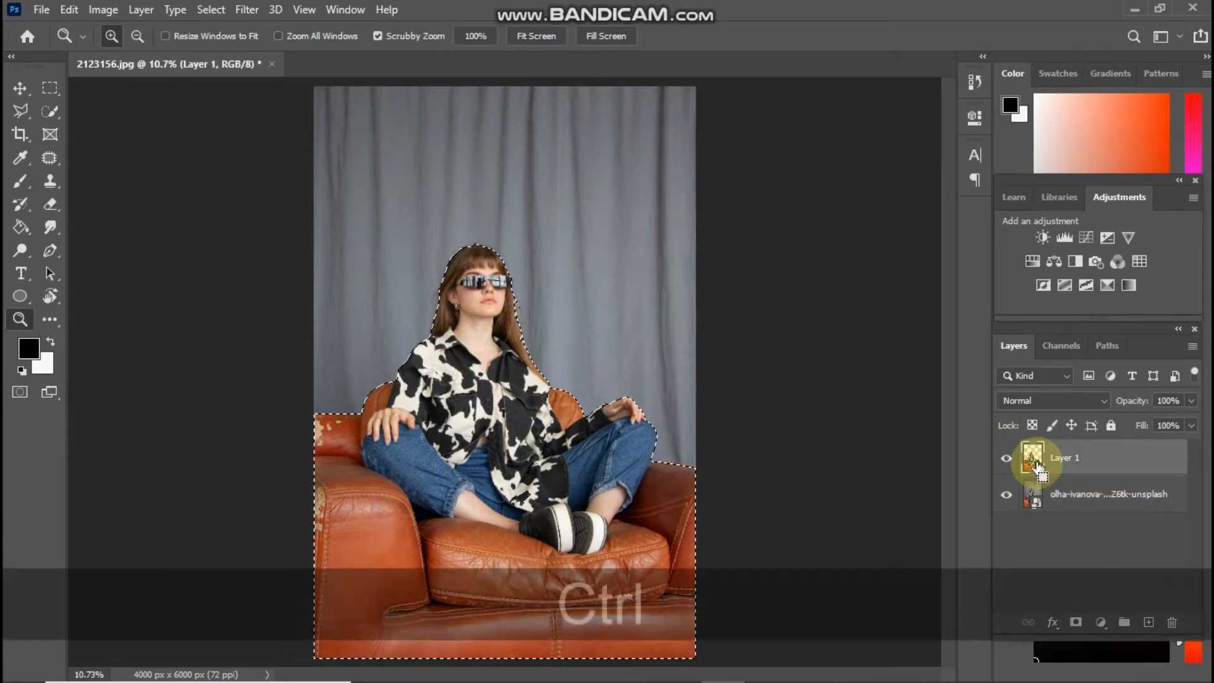
# Invert the selection and copy the curtain background from the original photo layer to a new layer.
pyautogui.hotkey('ctrl', 'shift', 'i')
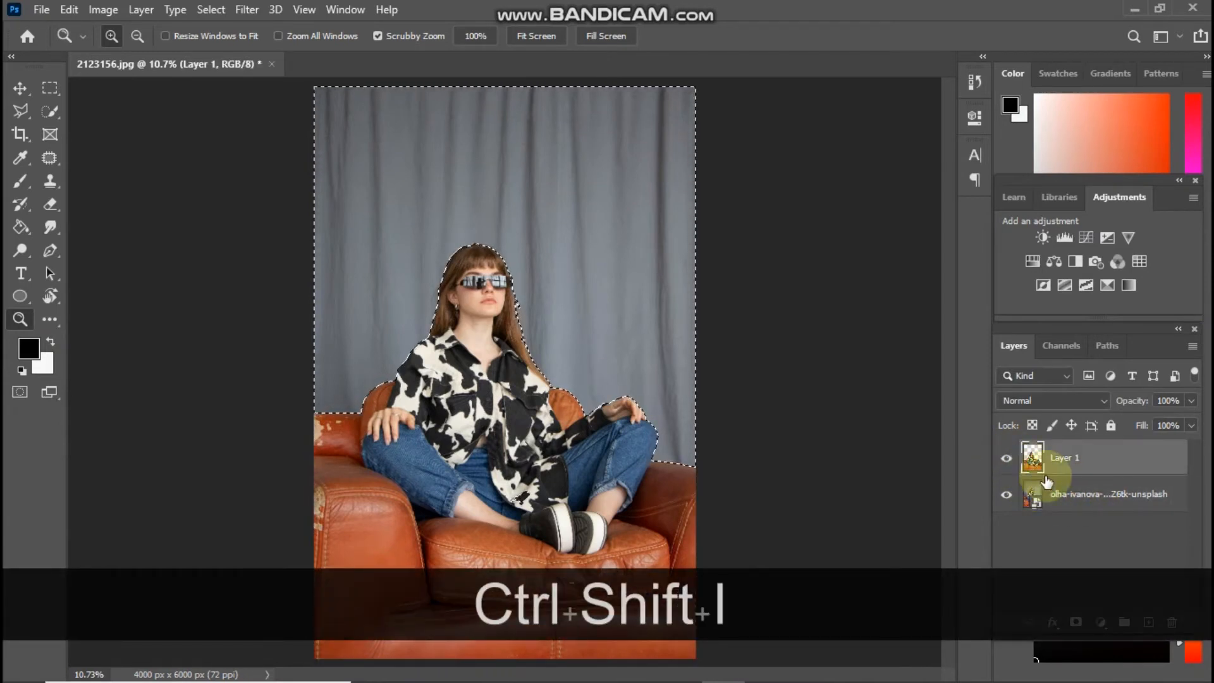
pyautogui.click(1093, 498)
pyautogui.hotkey('ctrl', 'j')
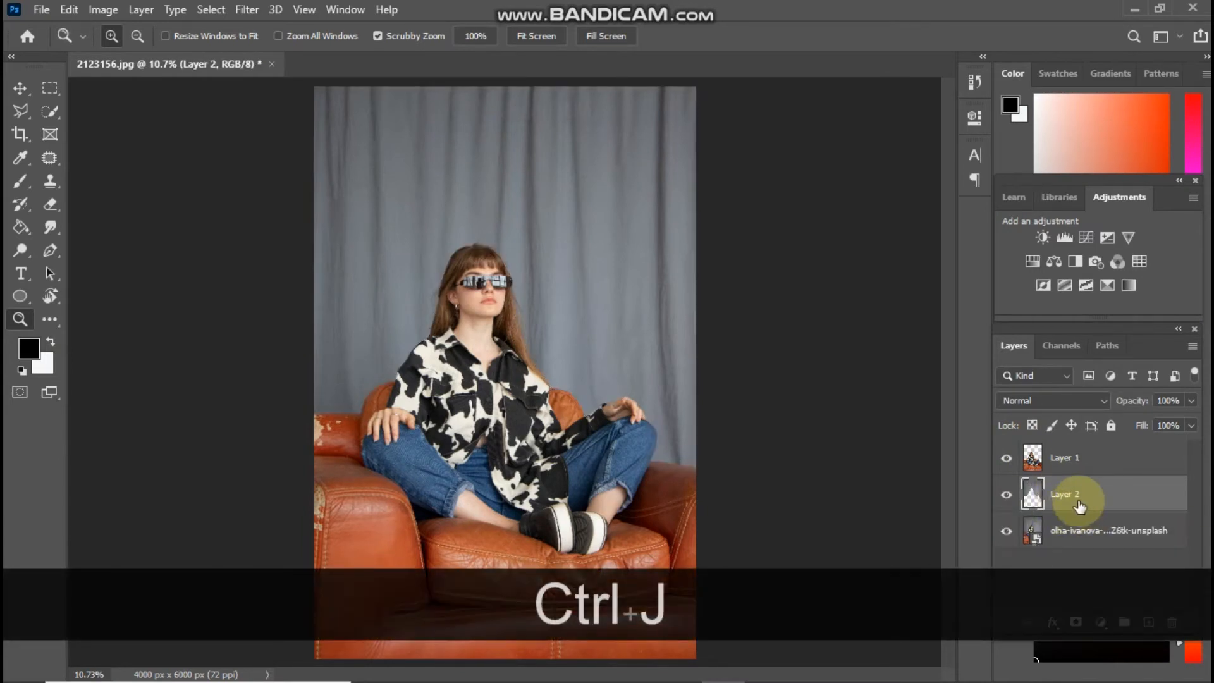
# Apply a Gaussian Blur with a radius of 977.0 pixels to the curtain background on Layer 2.
pyautogui.click(248, 9)
pyautogui.press('F1')
pyautogui.moveTo(358, 206)
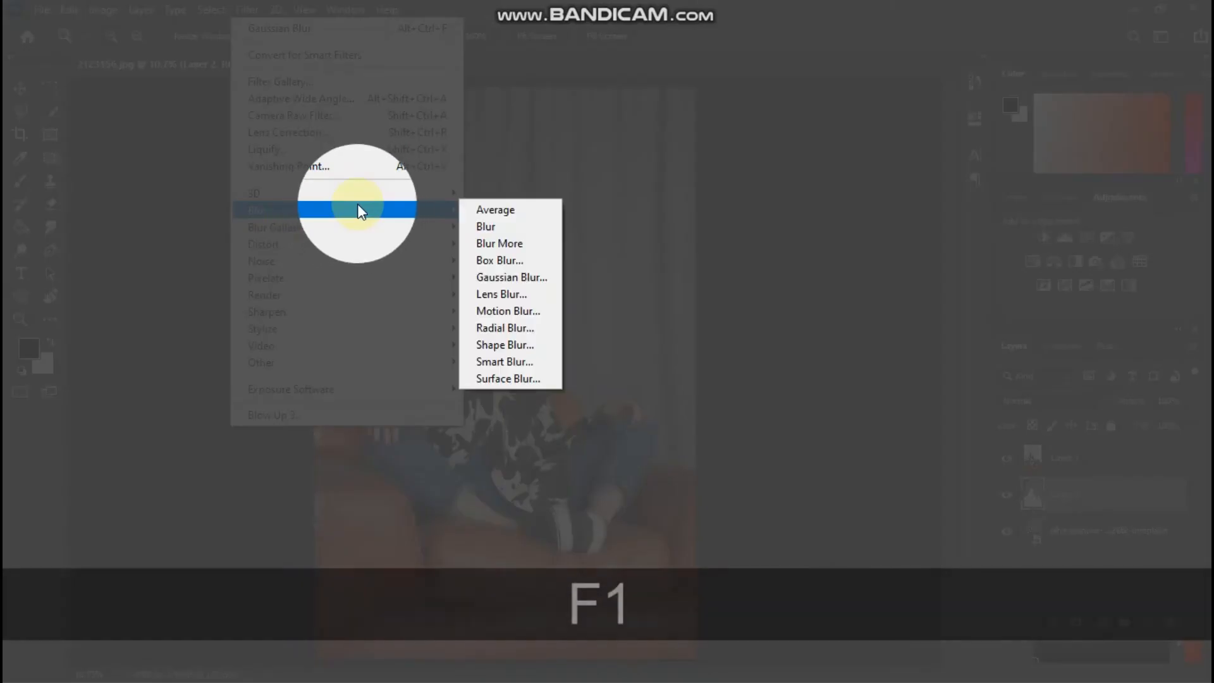
pyautogui.click(528, 277)
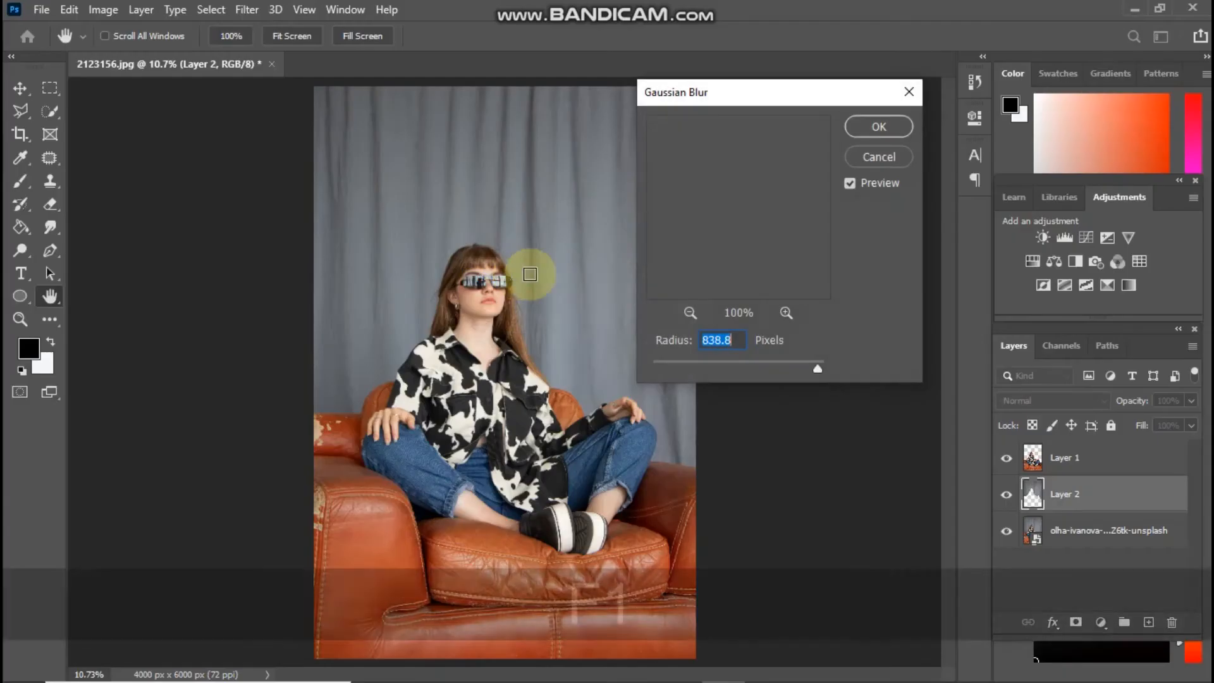
pyautogui.press('F1')
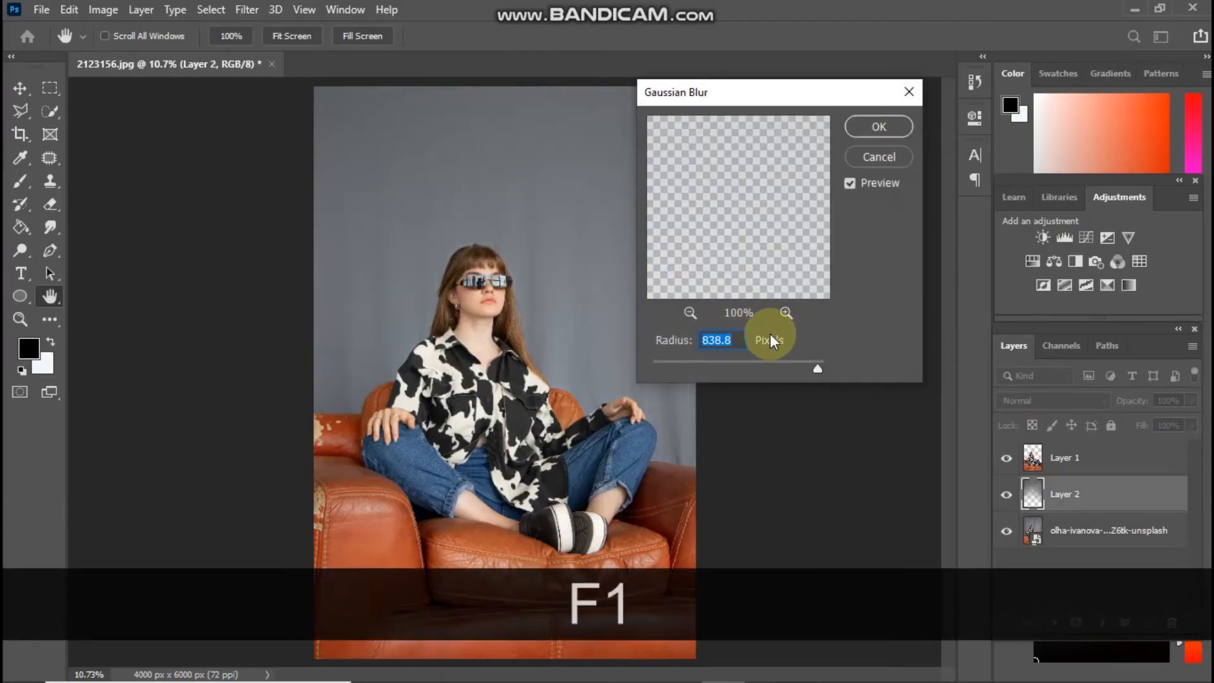
pyautogui.moveTo(809, 367); pyautogui.dragTo(712, 367)
pyautogui.click(771, 366)
pyautogui.click(823, 366)
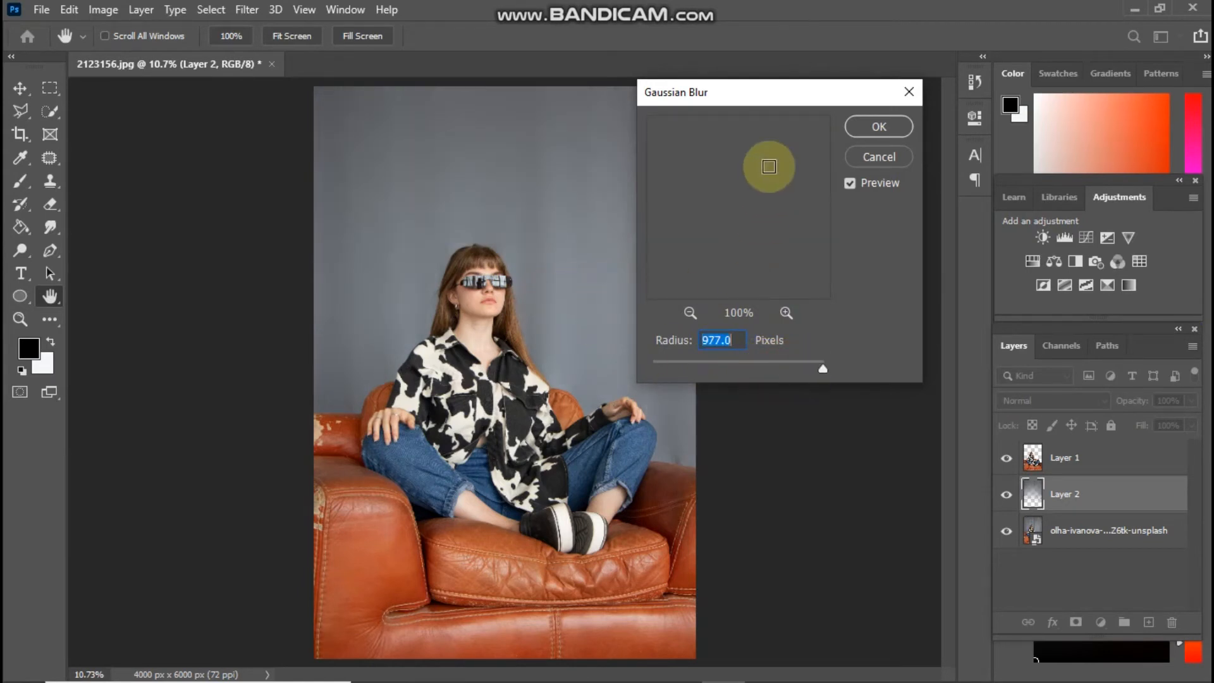
pyautogui.click(876, 128)
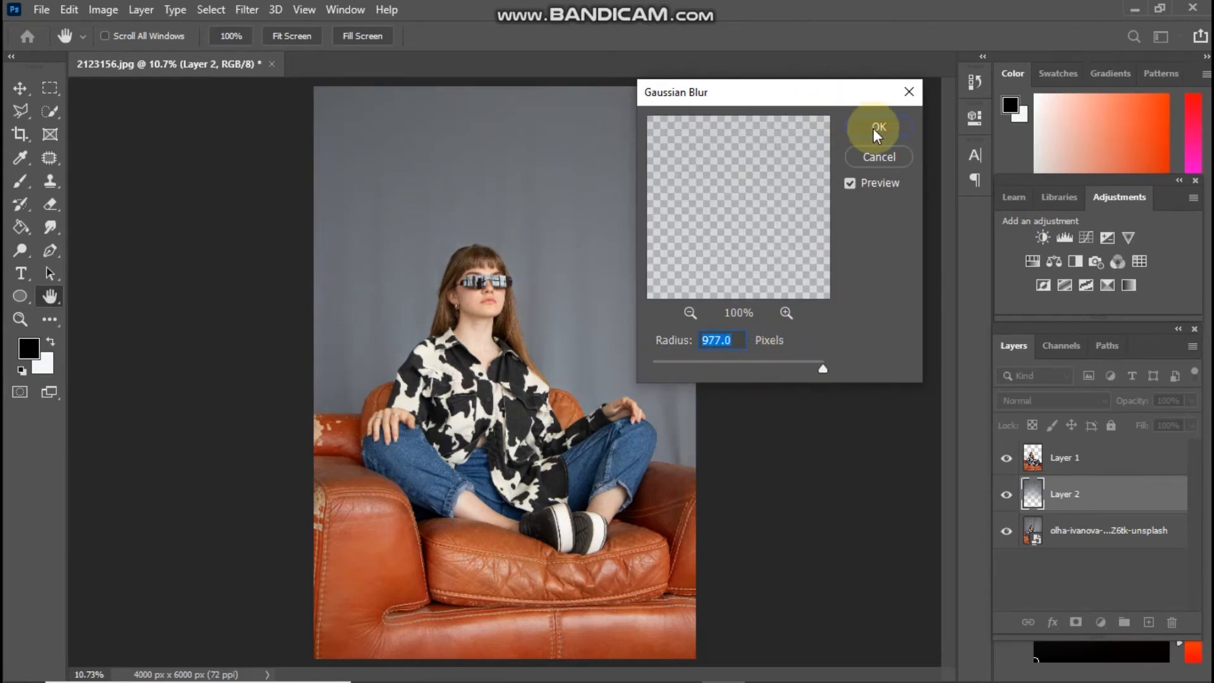
# Smooth the remaining curtain folds above and beside the woman's head on Layer 2 with the Mixer Brush Tool.
pyautogui.press('z')
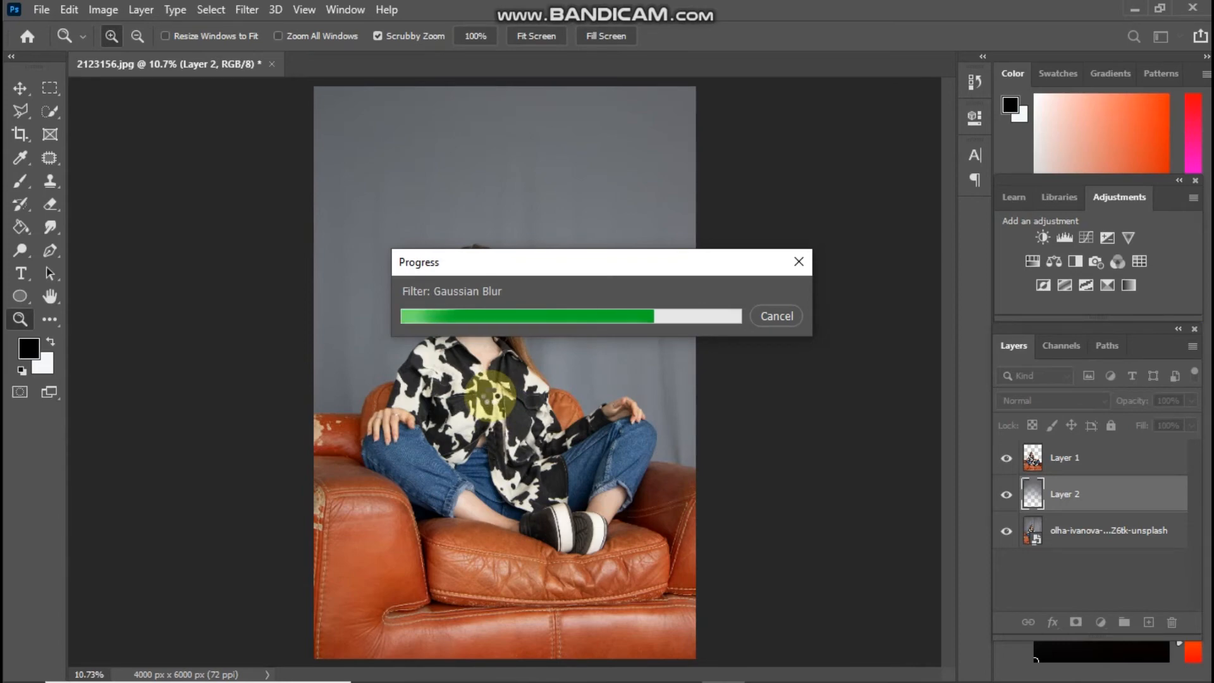
pyautogui.moveTo(471, 370); pyautogui.dragTo(371, 398)
pyautogui.press('space')
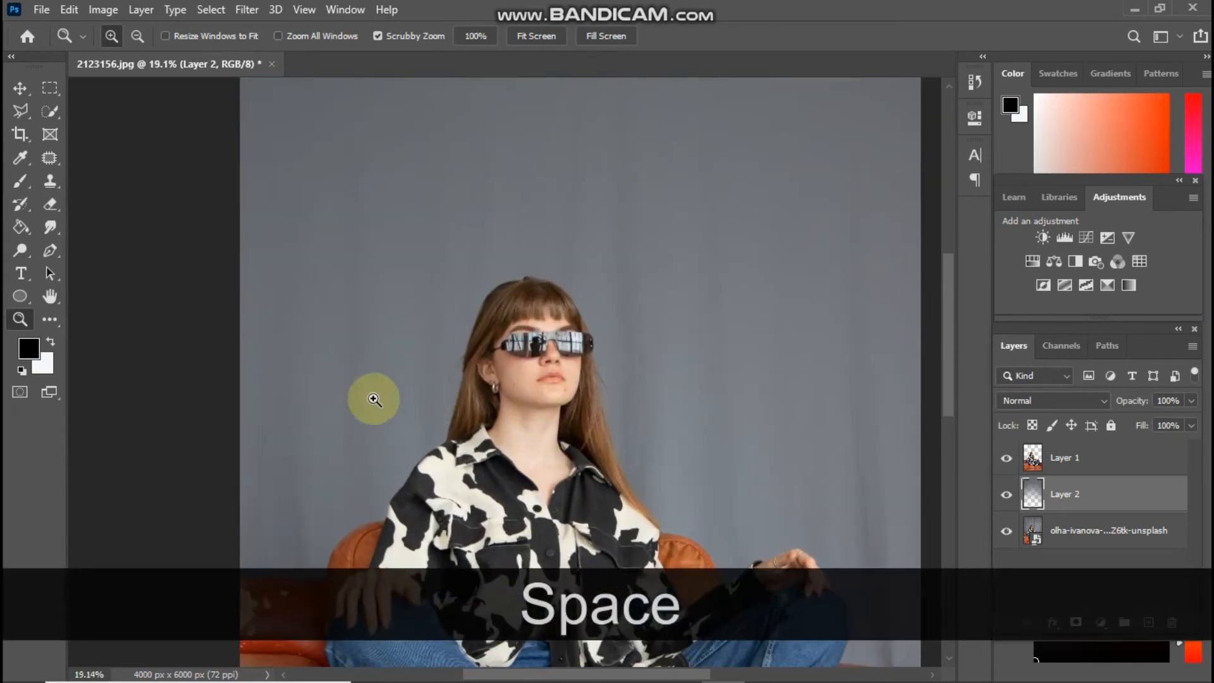
pyautogui.click(20, 184)
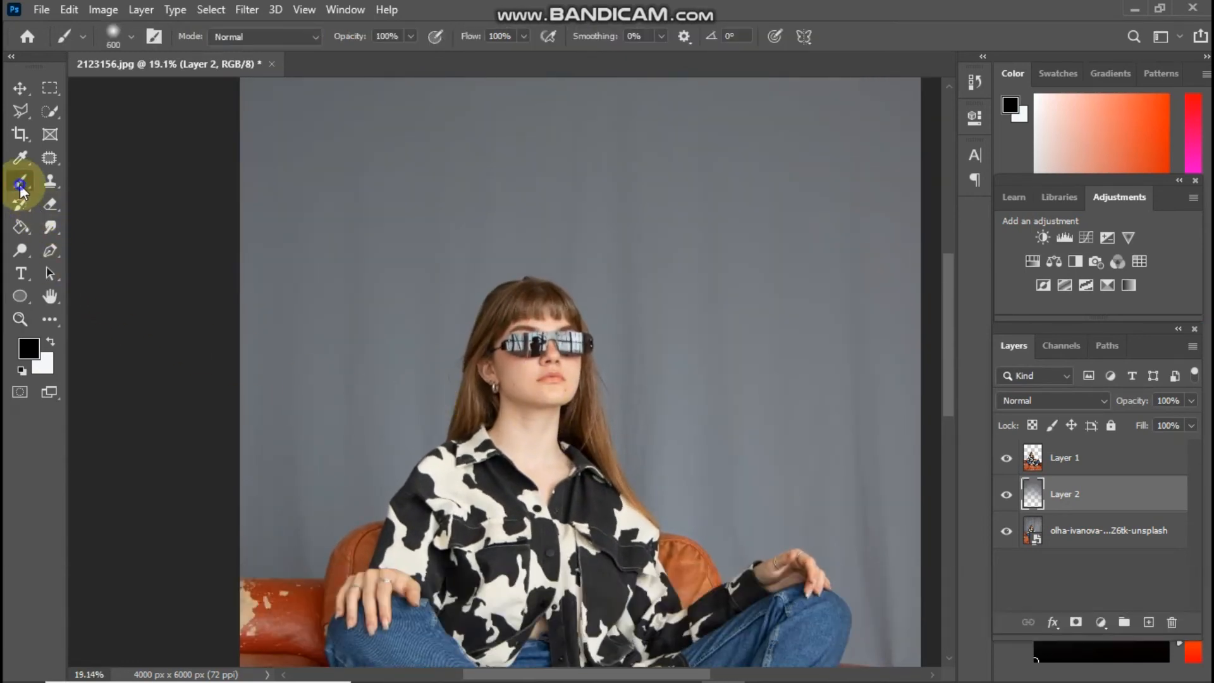
pyautogui.rightClick(20, 184)
pyautogui.press('F1')
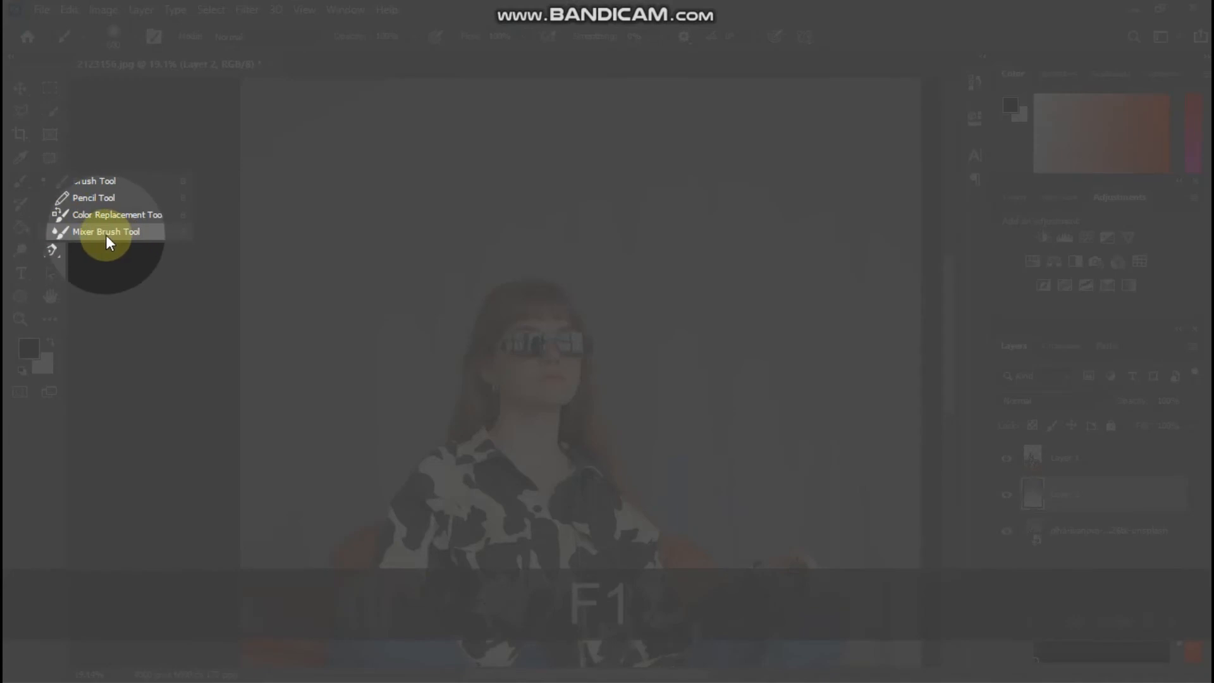
pyautogui.click(105, 233)
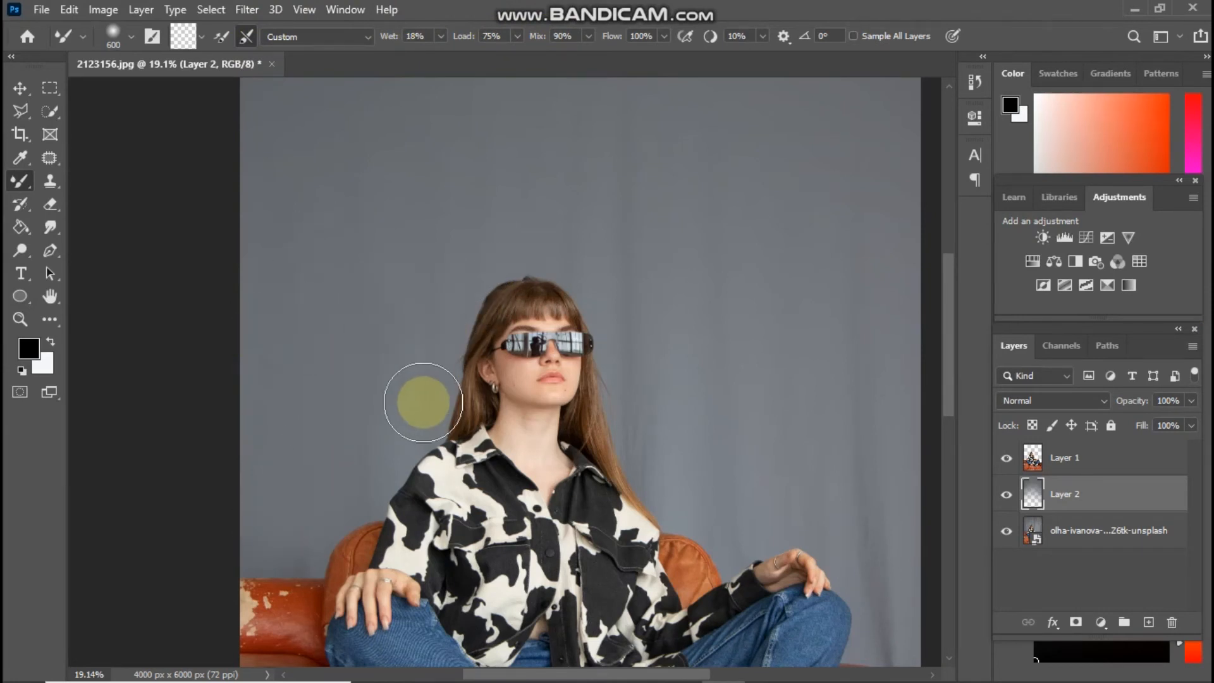
pyautogui.moveTo(667, 463)
pyautogui.mouseDown()
pyautogui.moveTo(596, 436)
pyautogui.moveTo(502, 358)
pyautogui.mouseUp()
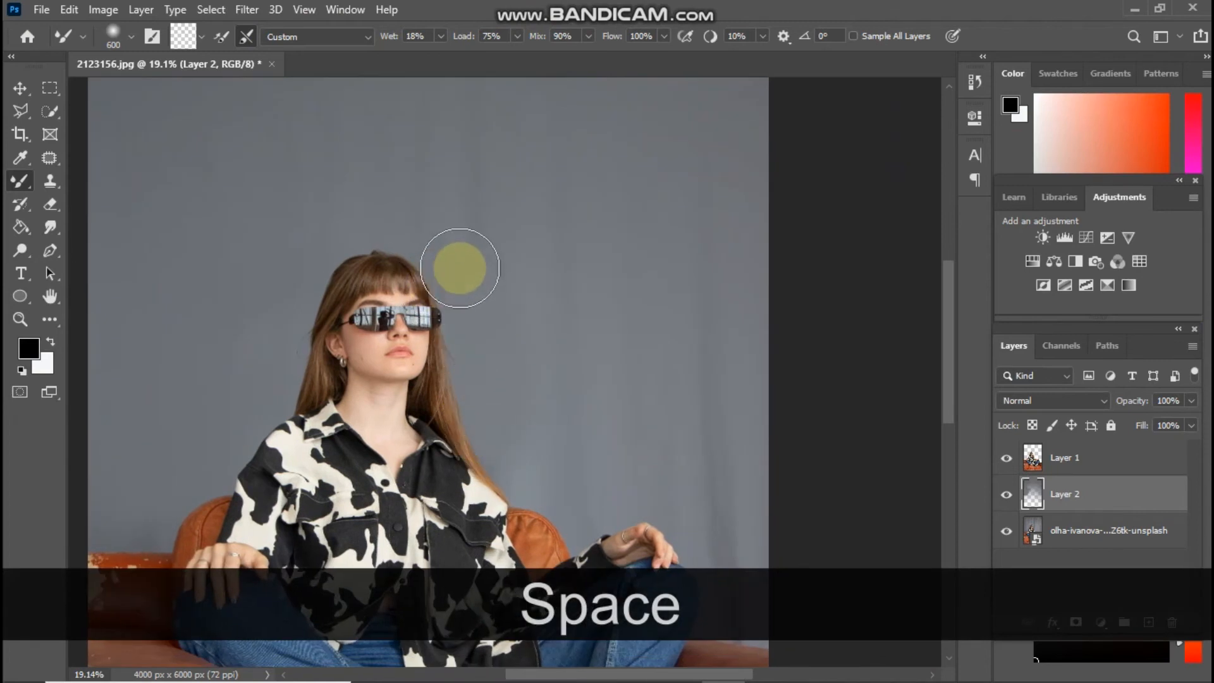
pyautogui.moveTo(447, 130); pyautogui.dragTo(460, 247)
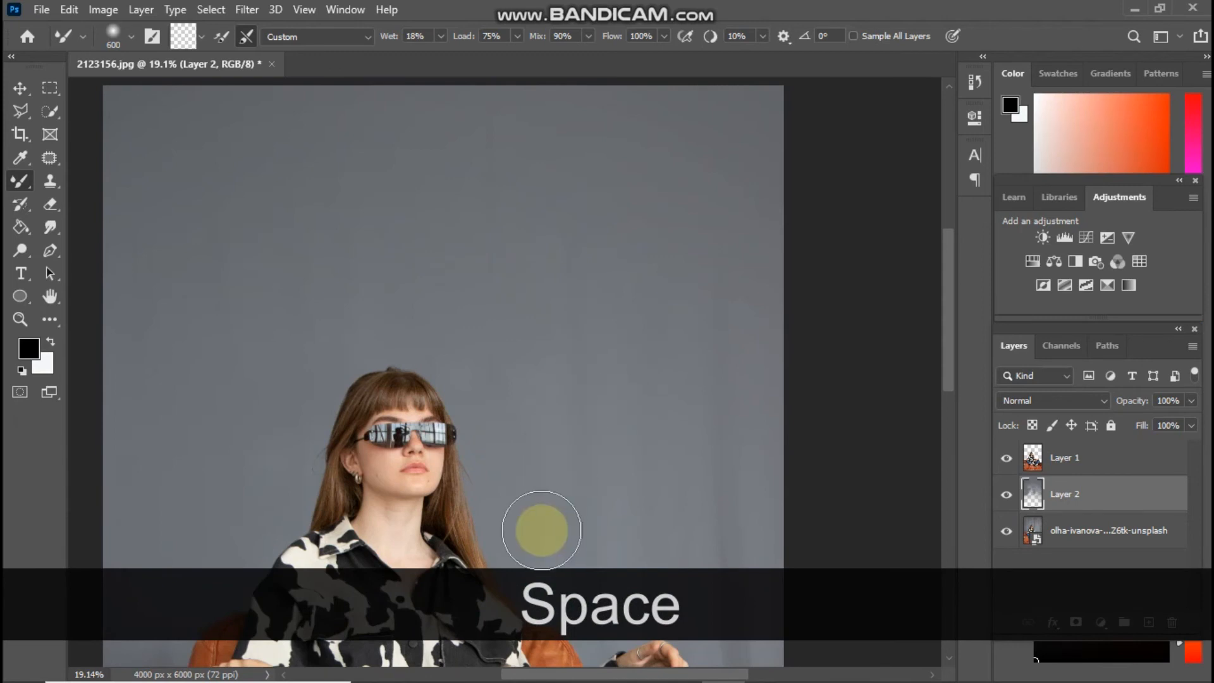
pyautogui.press('space')
pyautogui.click(585, 499)
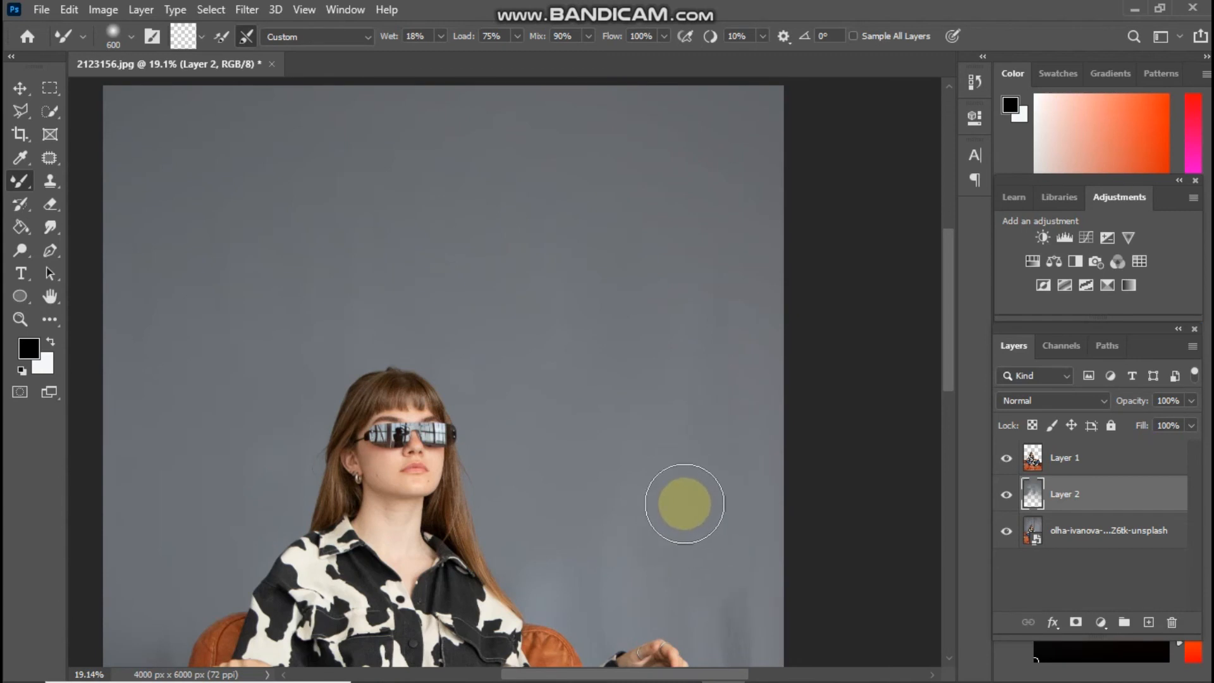
# Blend the remaining folds between the shoulder, the raised hand and the photo's edge with the Mixer Brush.
pyautogui.press('space')
pyautogui.moveTo(672, 491); pyautogui.dragTo(663, 301)
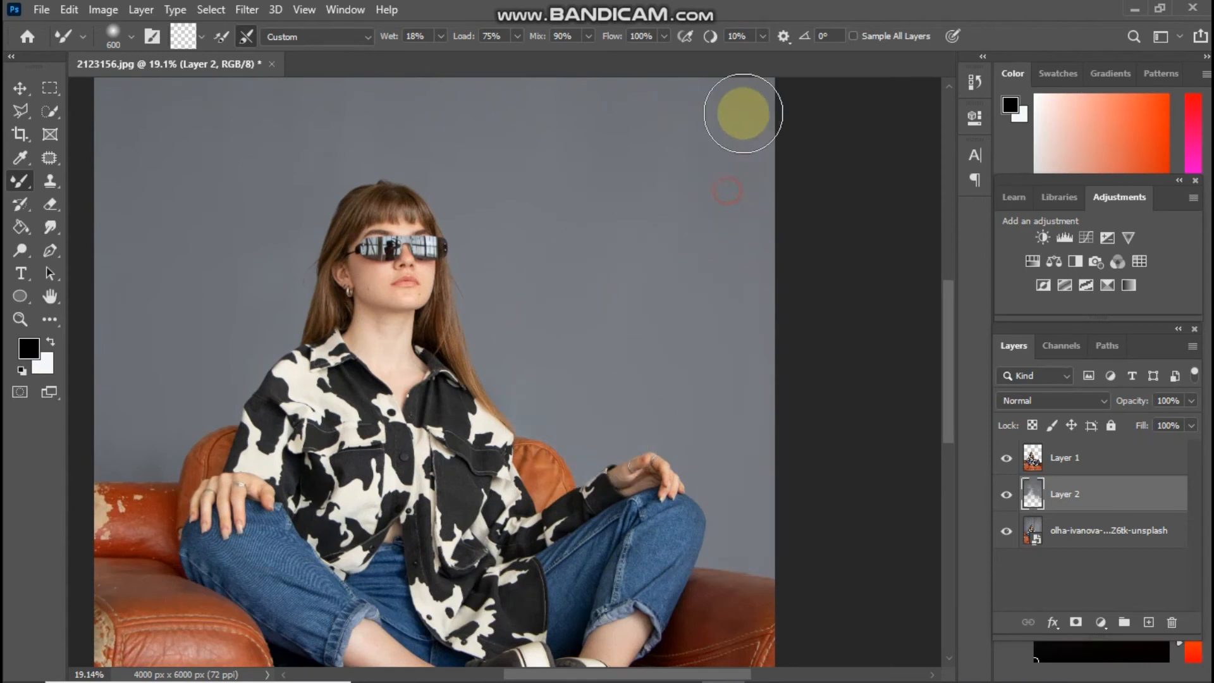
pyautogui.press('space')
pyautogui.moveTo(408, 154); pyautogui.dragTo(516, 222)
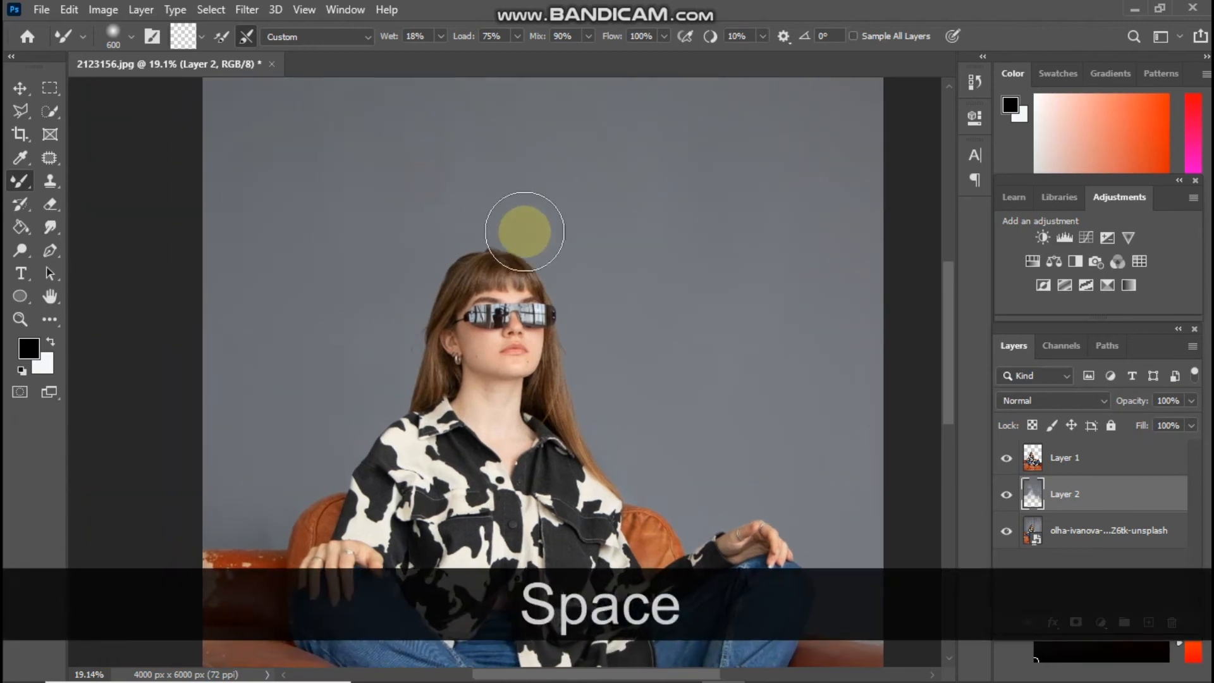
pyautogui.press('space')
pyautogui.moveTo(623, 207); pyautogui.dragTo(593, 301)
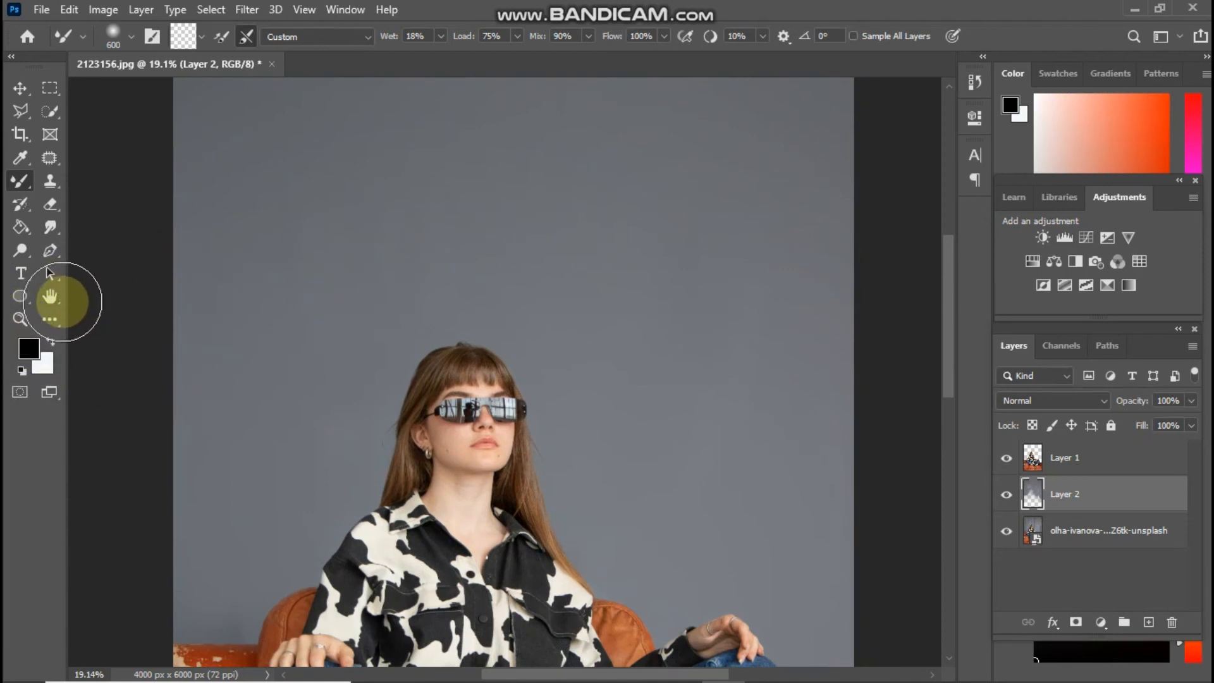
# Compare the smoothed background with the original photo by toggling the visibility of the other layers.
pyautogui.click(20, 318)
pyautogui.moveTo(501, 323); pyautogui.dragTo(476, 326)
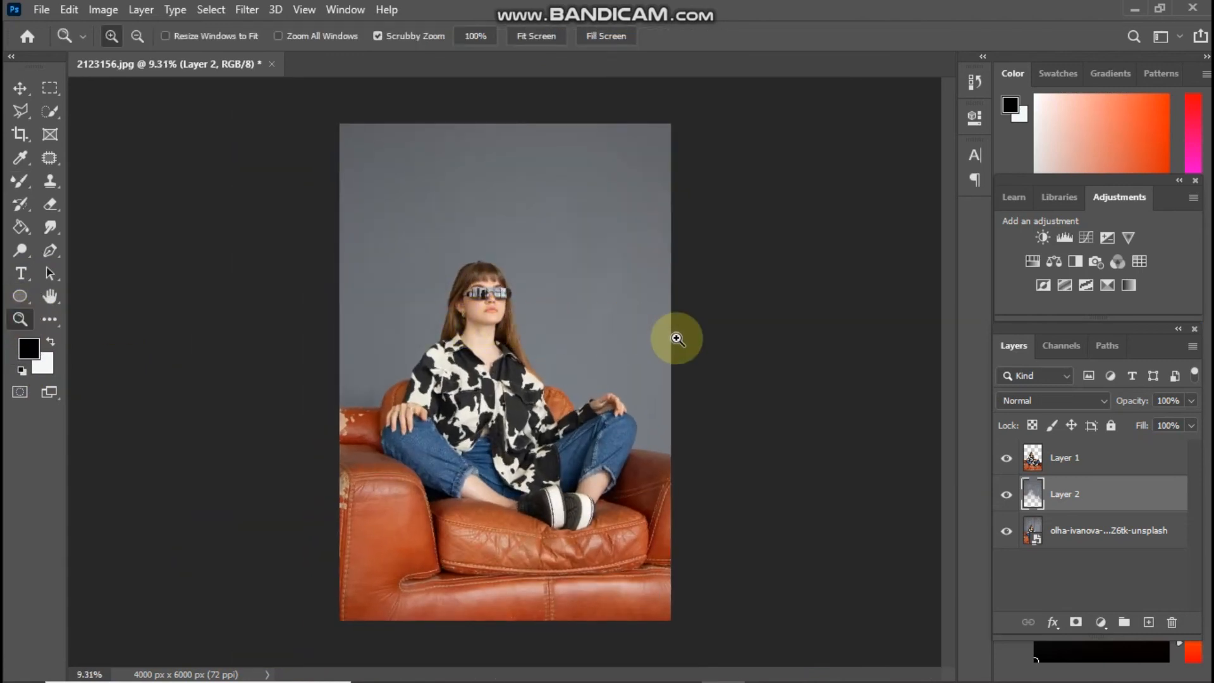
pyautogui.keyDown('alt'); pyautogui.click(1005, 534); pyautogui.keyUp('alt')
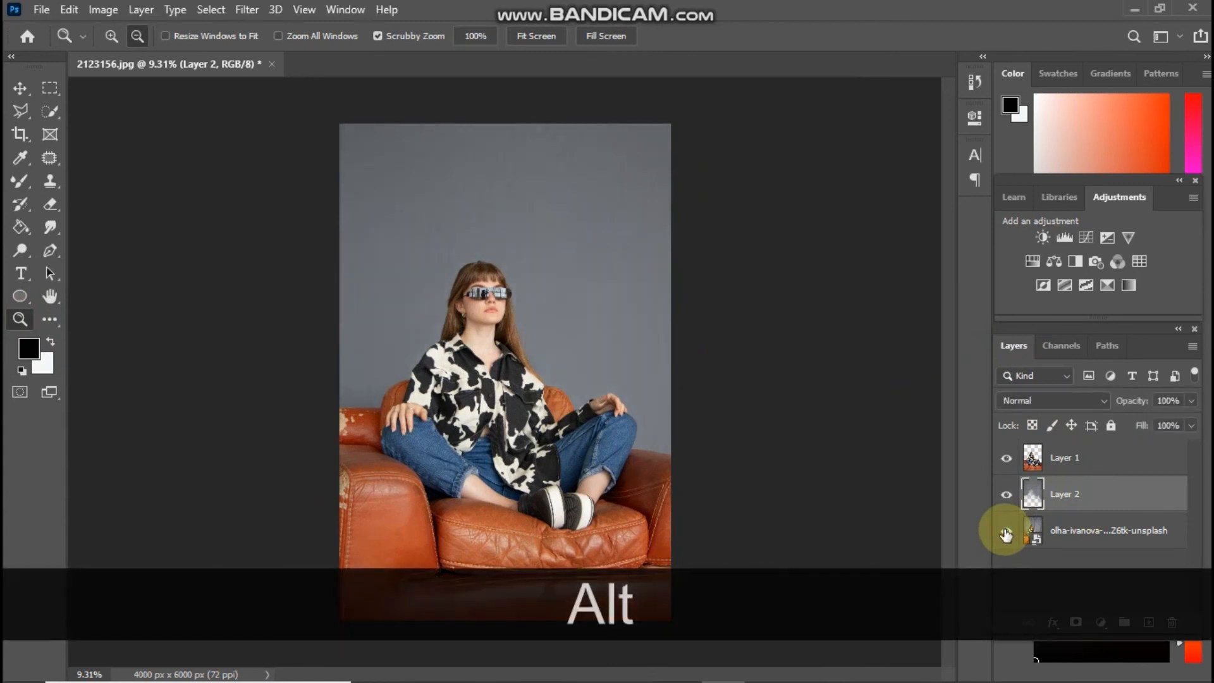
pyautogui.keyDown('alt'); pyautogui.click(1005, 534); pyautogui.keyUp('alt')
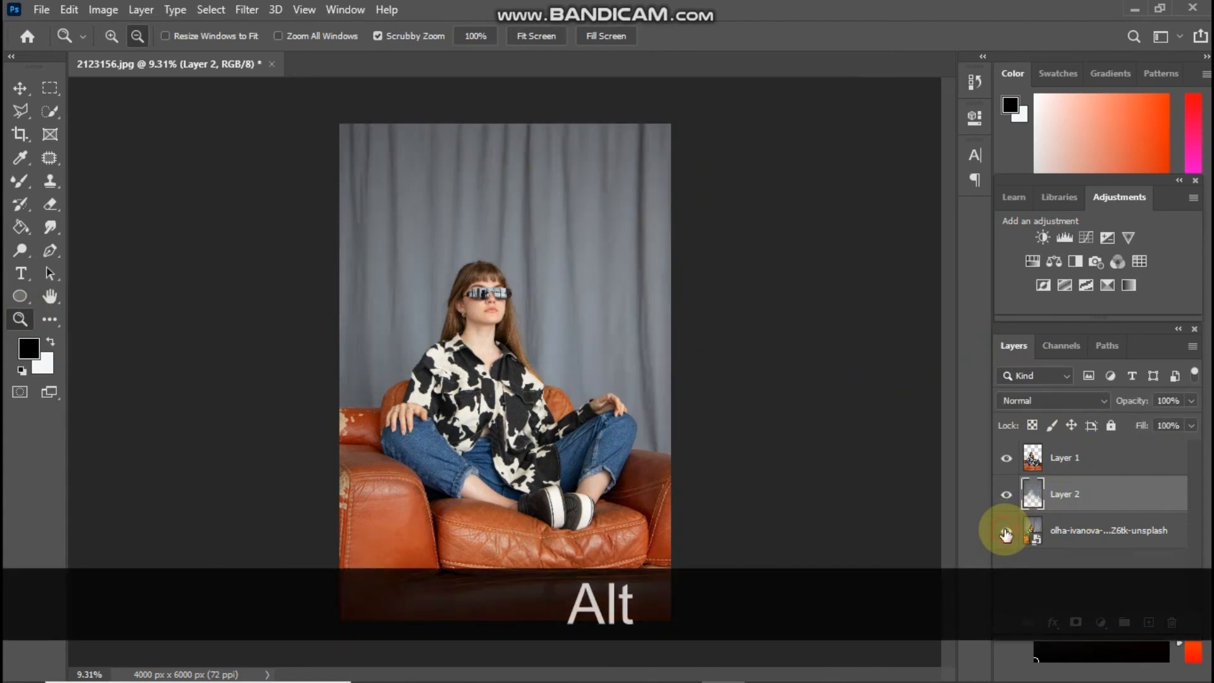
pyautogui.keyDown('alt'); pyautogui.click(1005, 534); pyautogui.keyUp('alt')
pyautogui.scroll(1, 515, 314)
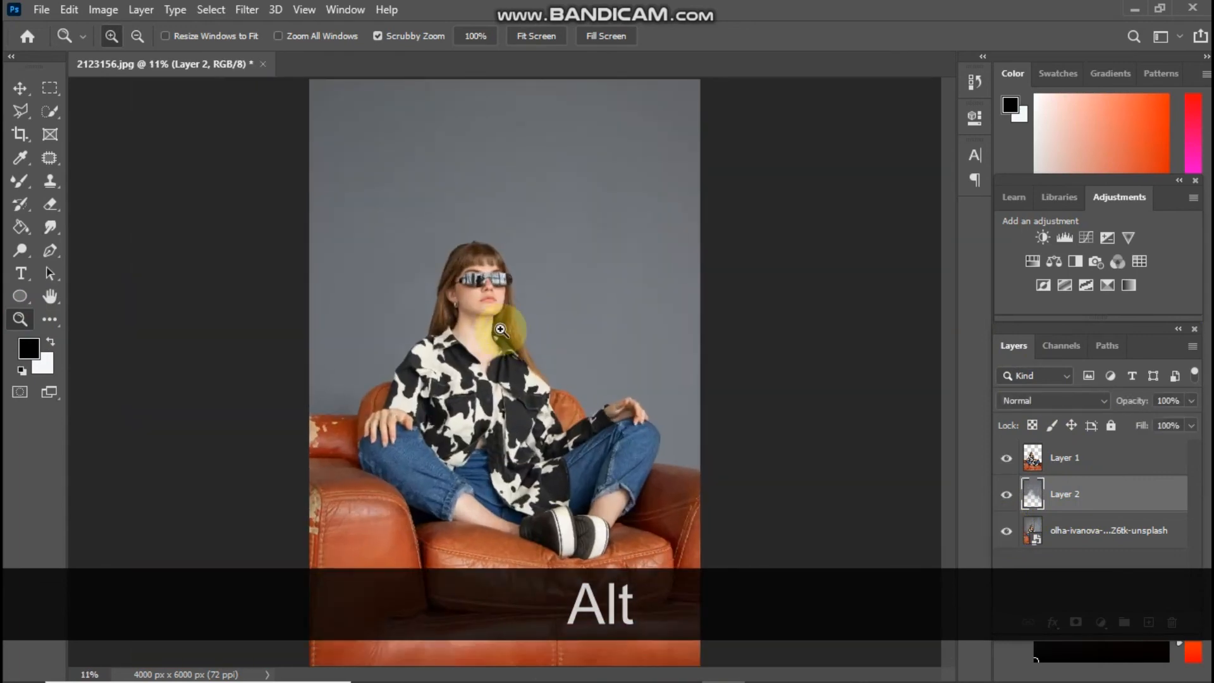
pyautogui.rightClick(502, 321)
pyautogui.click(527, 338)
pyautogui.rightClick(526, 338)
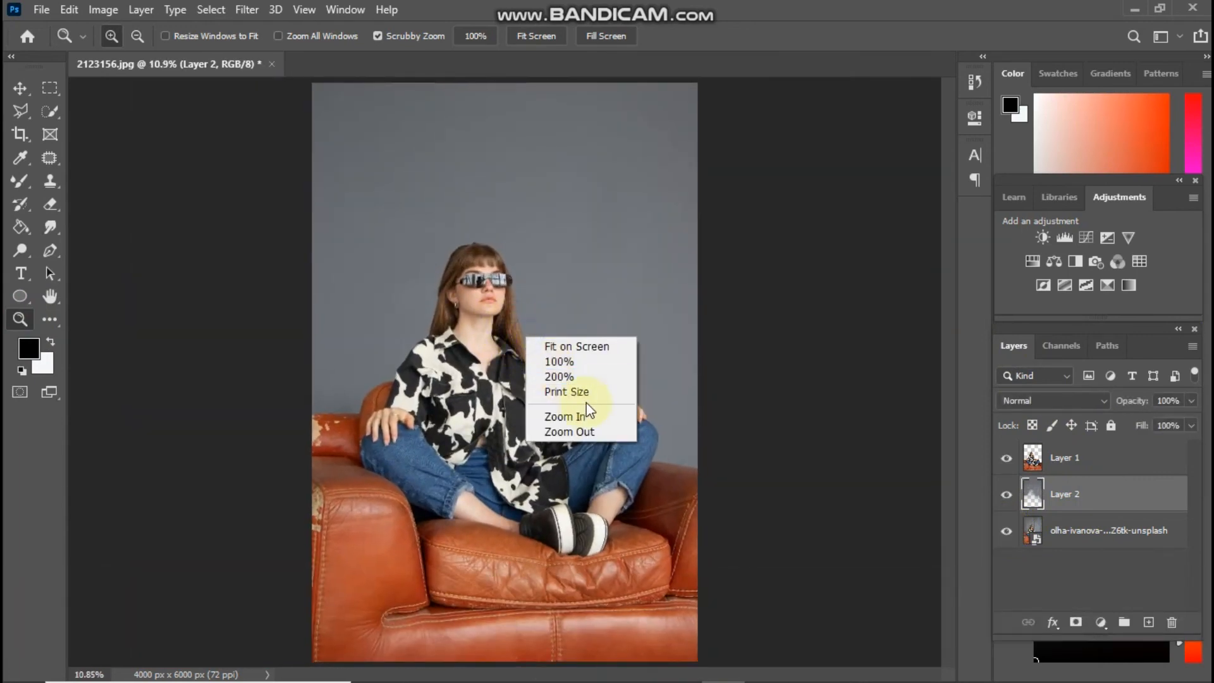
pyautogui.click(595, 430)
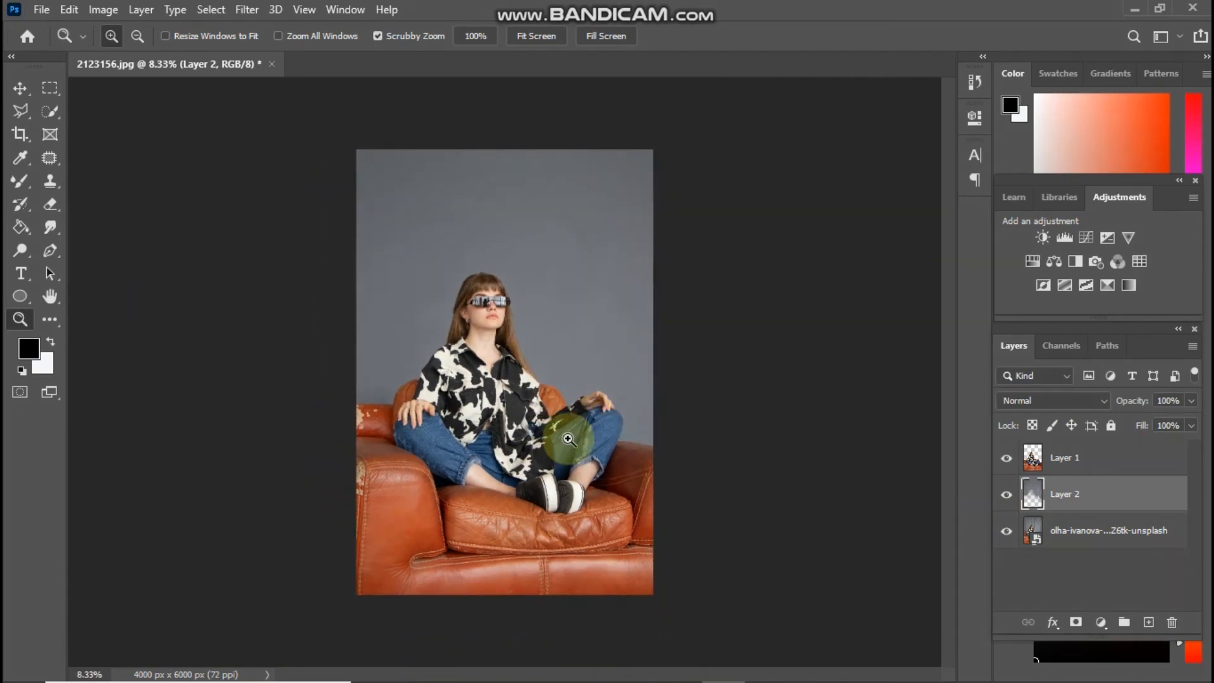